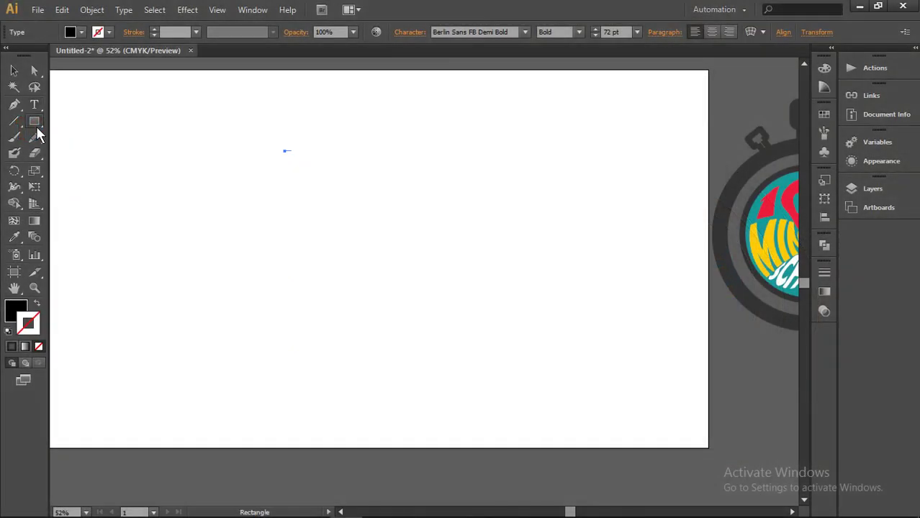
# - Draw a solid black circle on the artboard with the Ellipse tool
pyautogui.click(35, 124)
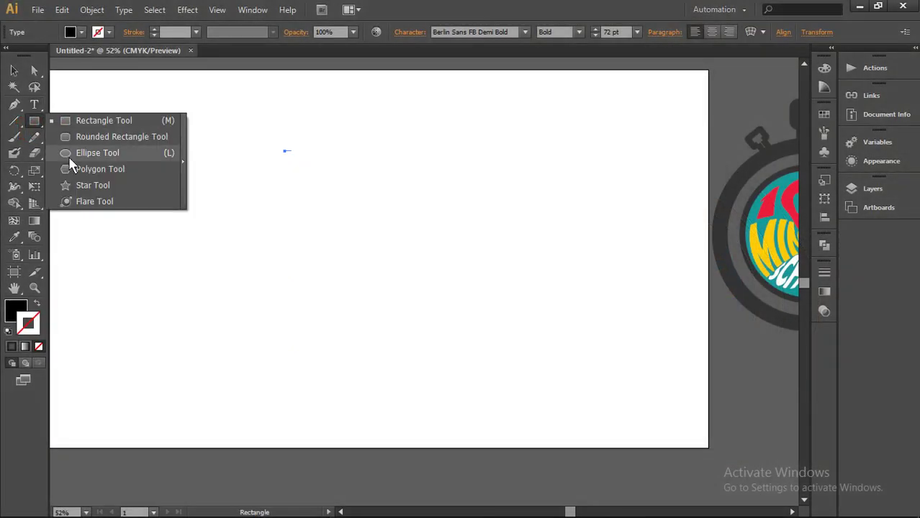
pyautogui.click(68, 156)
pyautogui.moveTo(260, 185); pyautogui.dragTo(438, 339)
# - Shrink the circle slightly by its corner handle and nudge it into place
pyautogui.click(13, 70)
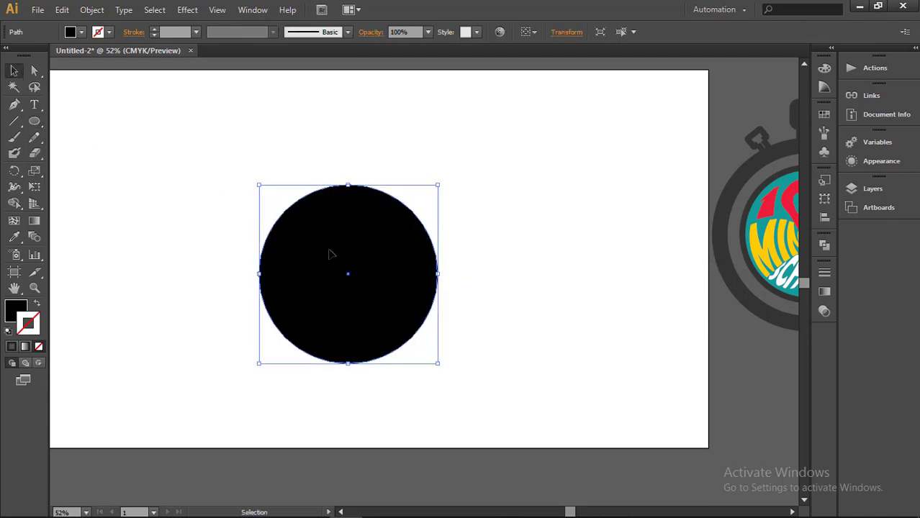
pyautogui.moveTo(330, 253); pyautogui.dragTo(336, 223)
pyautogui.moveTo(442, 331); pyautogui.dragTo(425, 314)
pyautogui.moveTo(369, 260); pyautogui.dragTo(383, 274)
# - Start a Pen path from the circle's left edge across toward its upper right
pyautogui.click(15, 108)
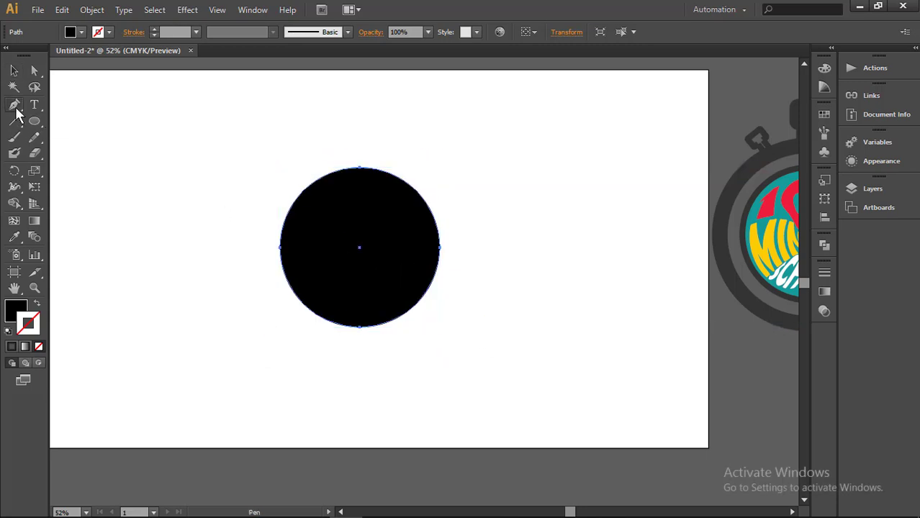
pyautogui.click(274, 238)
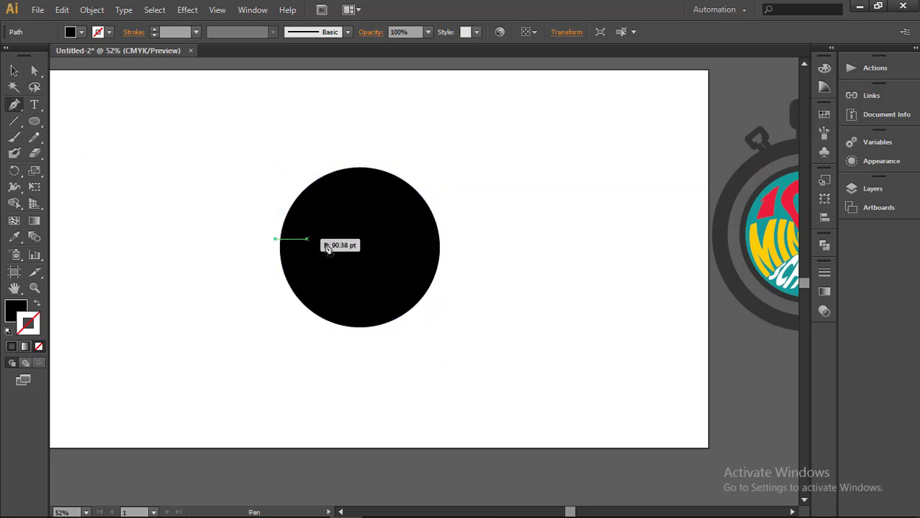
pyautogui.moveTo(362, 239); pyautogui.dragTo(383, 255)
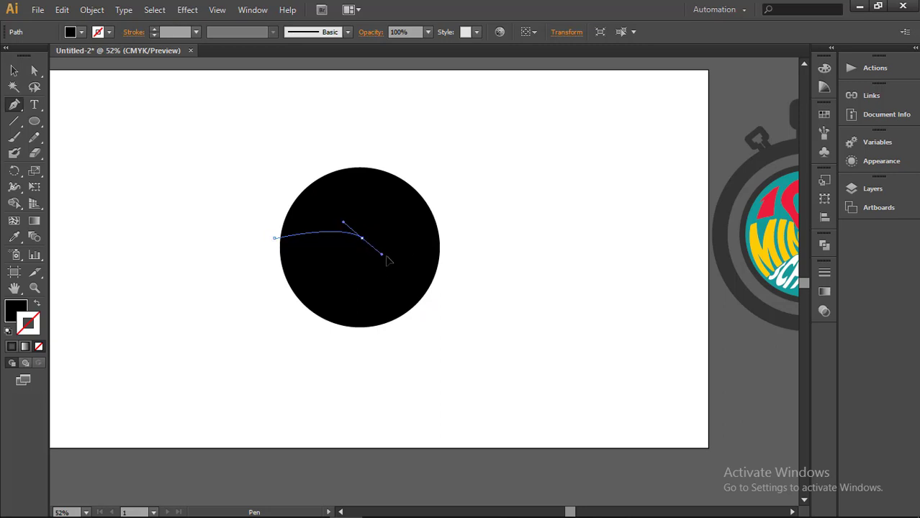
pyautogui.click(362, 239)
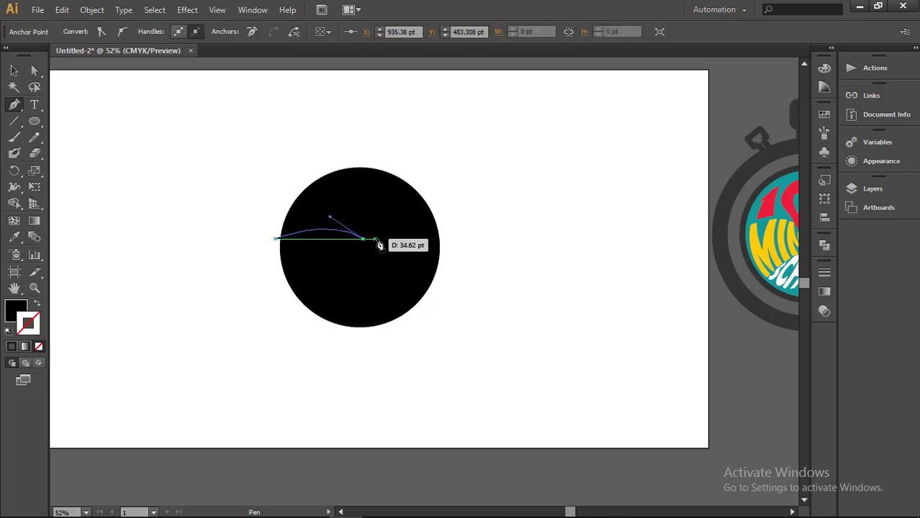
pyautogui.click(421, 185)
pyautogui.click(349, 147)
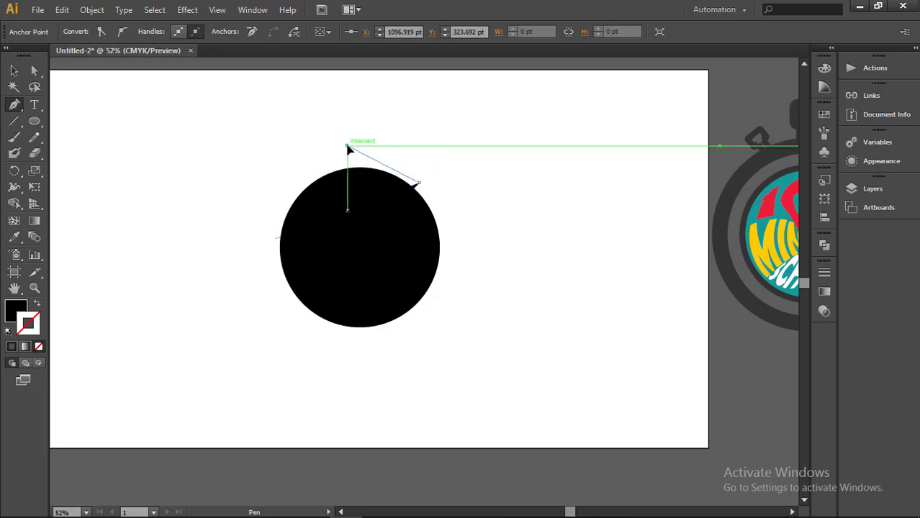
# - Undo two misplaced points and close the outline over the circle's top-left
pyautogui.rightClick(261, 144)
pyautogui.click(286, 153)
pyautogui.rightClick(268, 151)
pyautogui.click(309, 159)
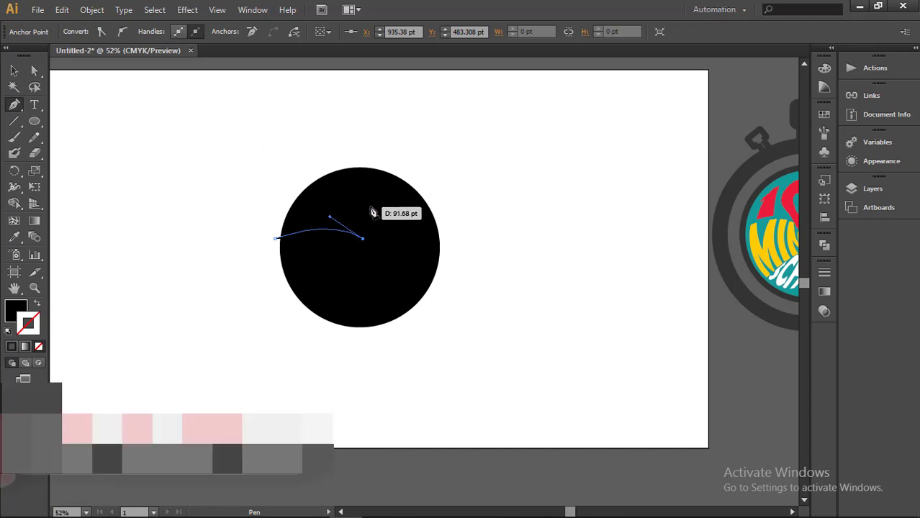
pyautogui.moveTo(371, 207); pyautogui.dragTo(364, 198)
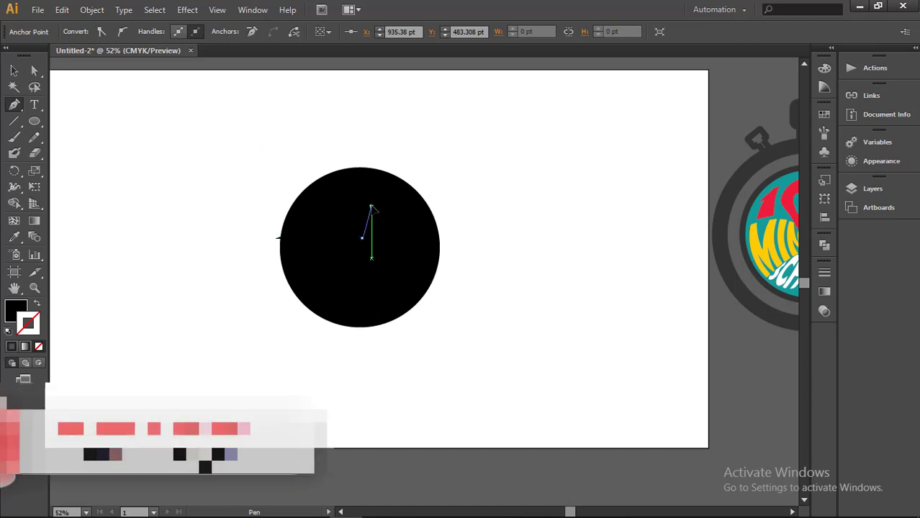
pyautogui.click(352, 155)
pyautogui.click(327, 152)
pyautogui.click(295, 159)
pyautogui.click(265, 188)
pyautogui.click(276, 238)
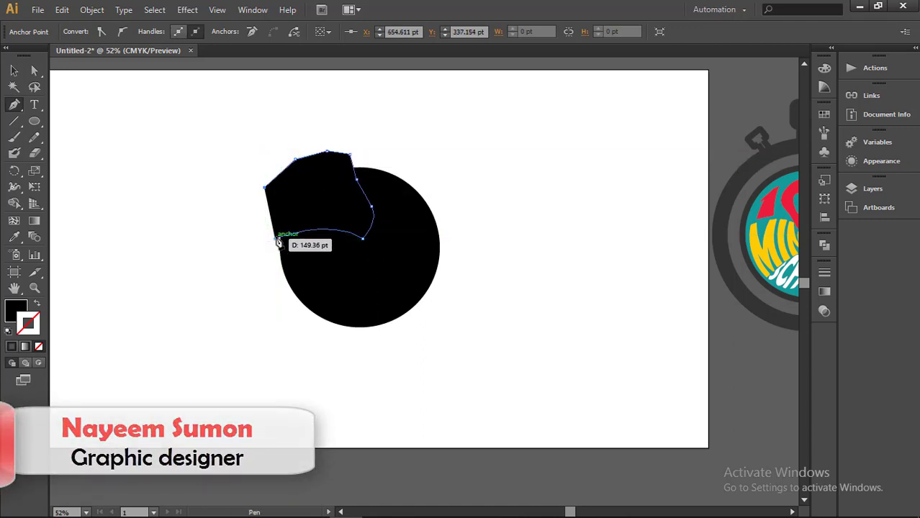
# - Select the circle with the Pen shape and apply Pathfinder Divide
pyautogui.click(16, 72)
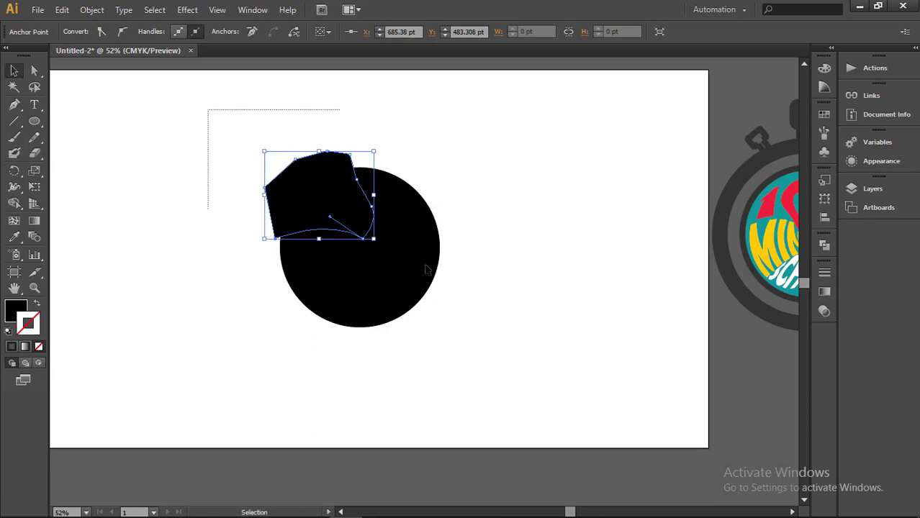
pyautogui.moveTo(426, 269); pyautogui.dragTo(514, 363)
pyautogui.click(824, 245)
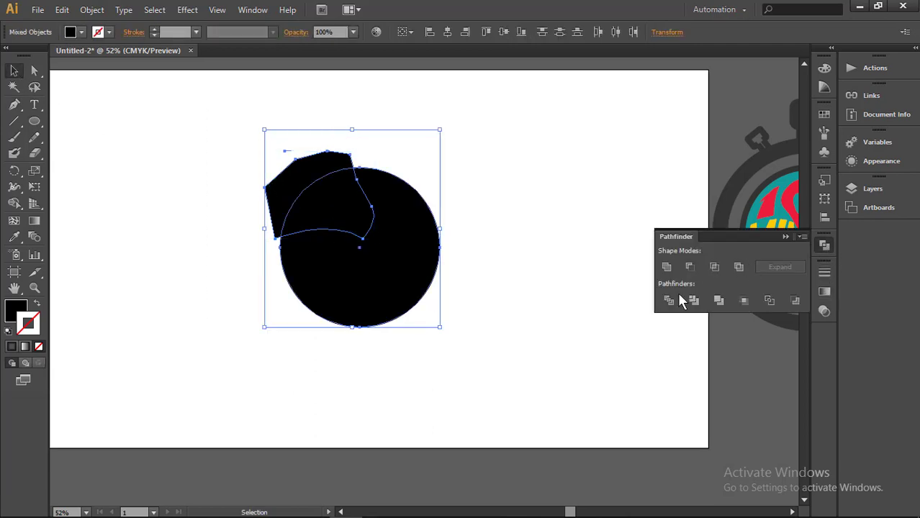
pyautogui.click(668, 300)
pyautogui.click(531, 210)
# - Ungroup the divided pieces and delete the polygon piece outside the circle
pyautogui.rightClick(304, 177)
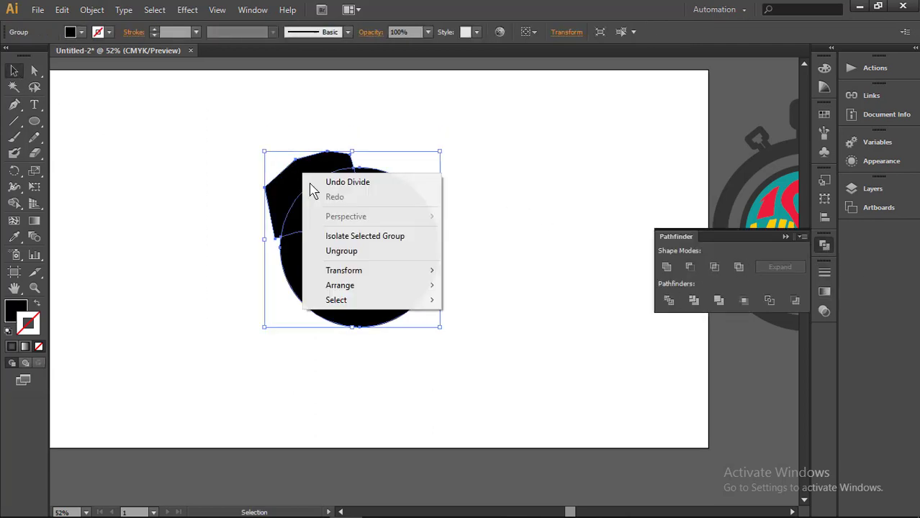
pyautogui.click(349, 252)
pyautogui.click(343, 172)
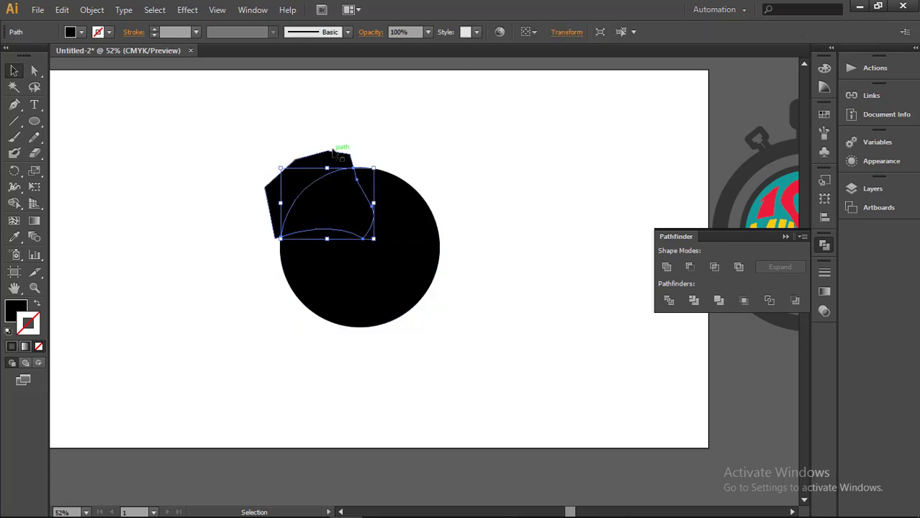
pyautogui.click(331, 158)
pyautogui.press('Delete')
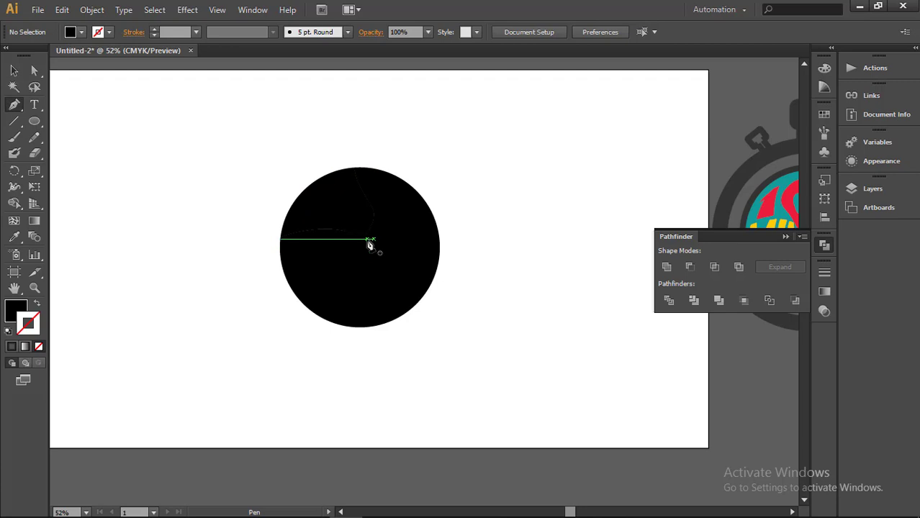
# - Pen-draw a closed wavy shape across the circle's lower part
pyautogui.click(290, 297)
pyautogui.click(368, 289)
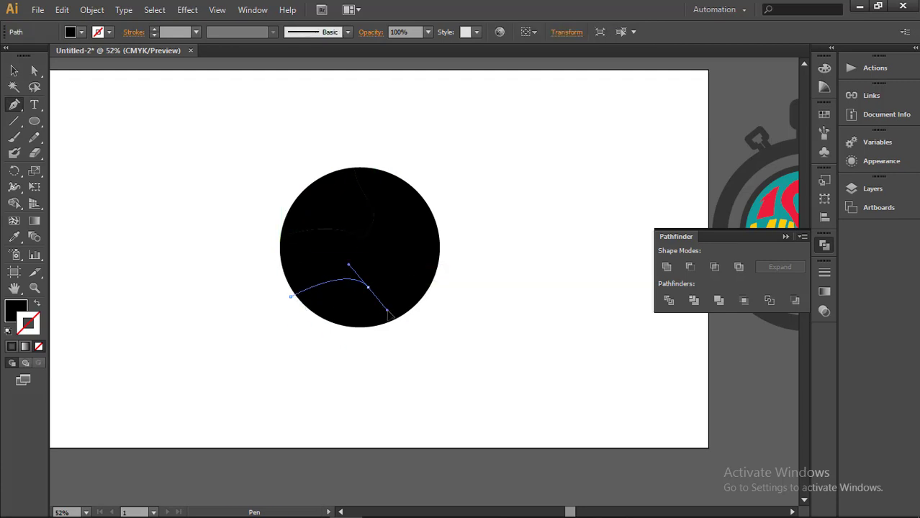
pyautogui.moveTo(387, 311); pyautogui.dragTo(387, 311)
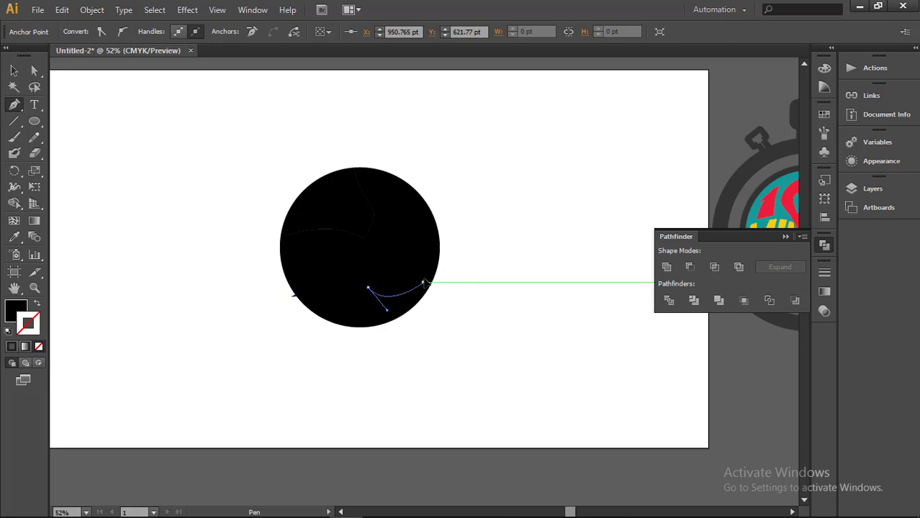
pyautogui.moveTo(423, 283); pyautogui.dragTo(424, 277)
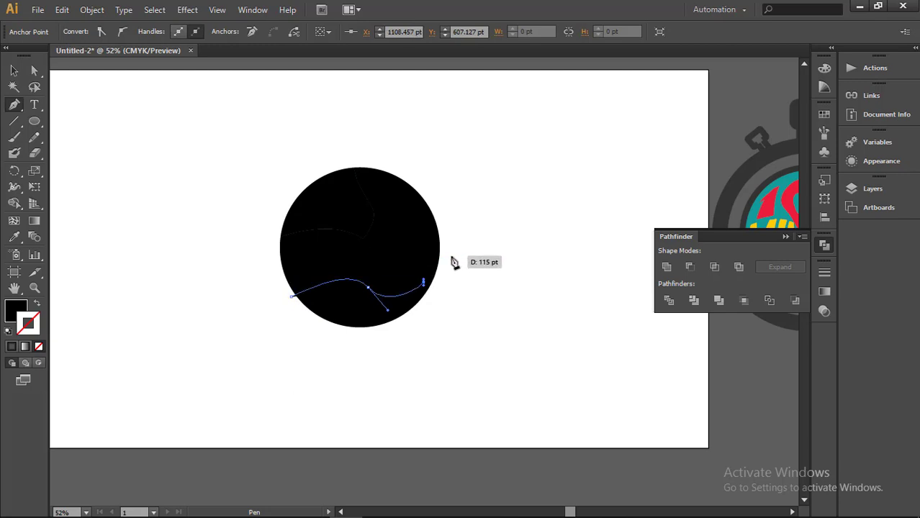
pyautogui.click(451, 286)
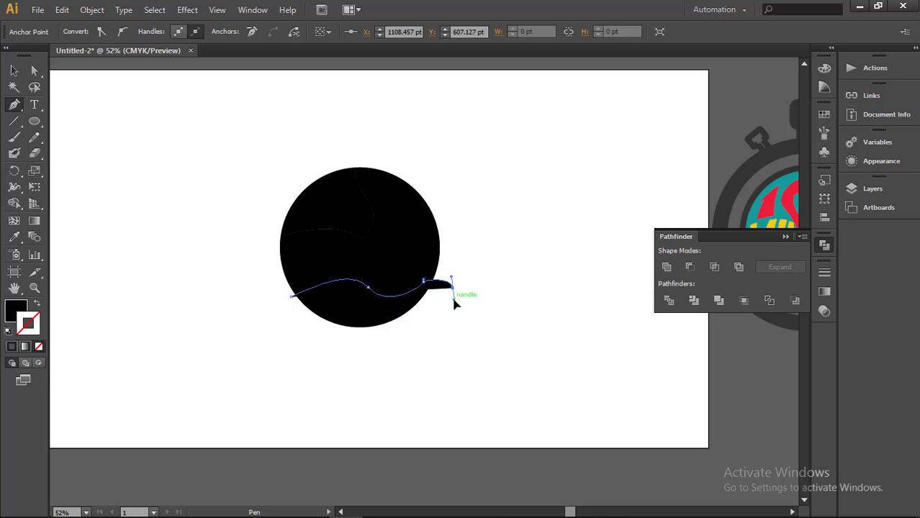
pyautogui.click(429, 311)
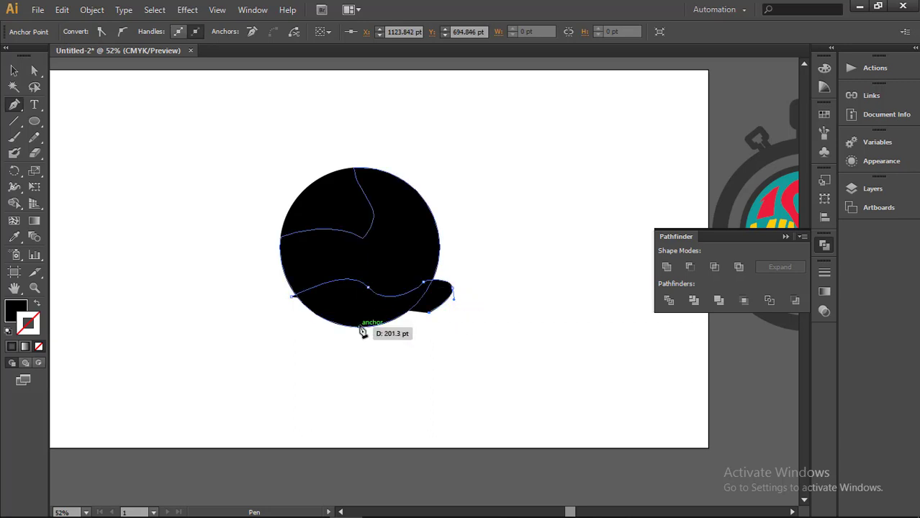
pyautogui.click(380, 341)
pyautogui.click(343, 318)
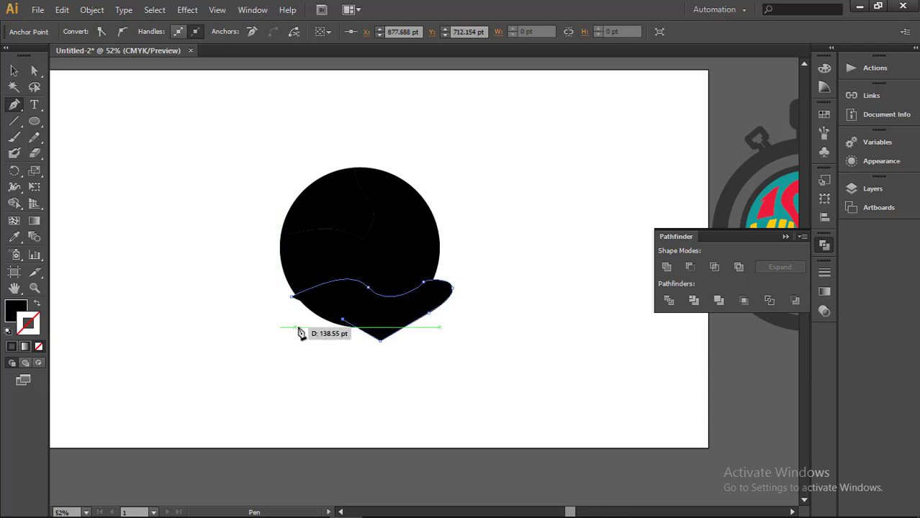
pyautogui.click(292, 297)
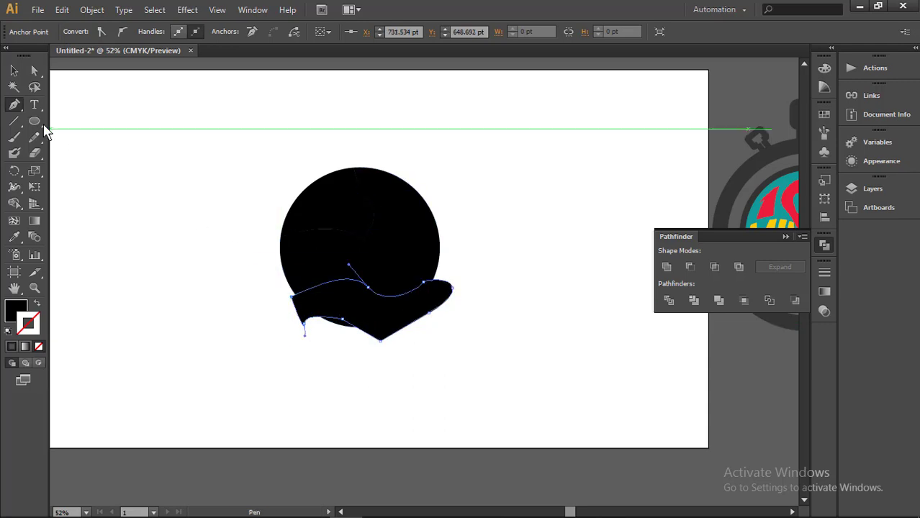
# - Divide the circle with the lower shape using Pathfinder and ungroup the pieces
pyautogui.click(14, 70)
pyautogui.moveTo(232, 240); pyautogui.dragTo(385, 364)
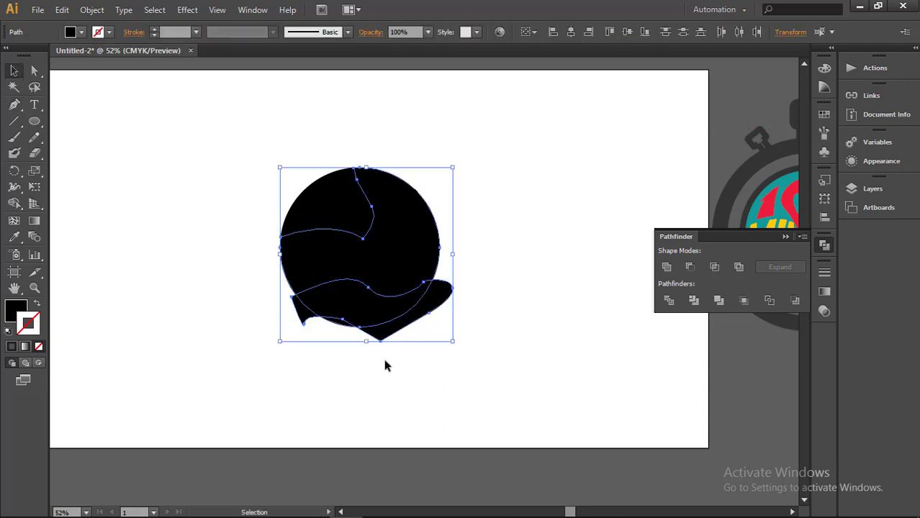
pyautogui.click(670, 306)
pyautogui.click(448, 253)
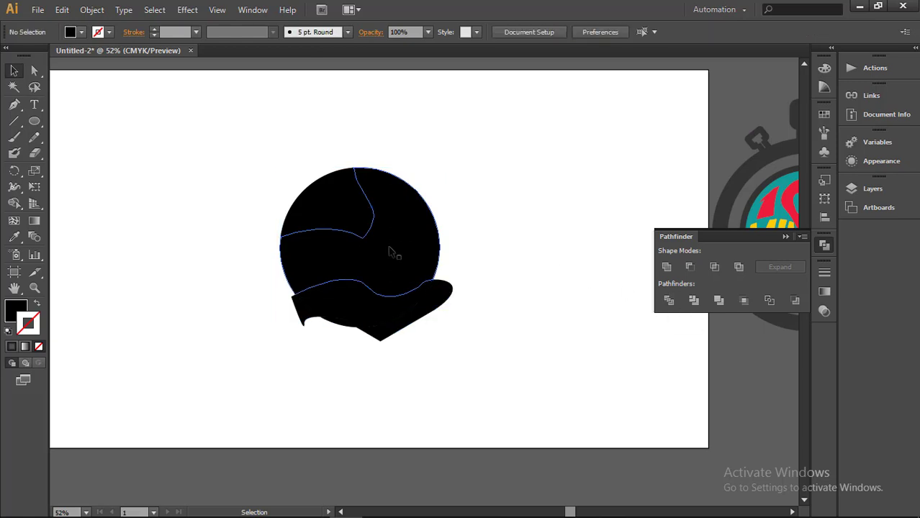
pyautogui.rightClick(394, 242)
pyautogui.click(394, 238)
pyautogui.rightClick(395, 238)
pyautogui.click(432, 311)
# - Delete the pieces outside the circle and the leftover lower-left sliver
pyautogui.click(463, 289)
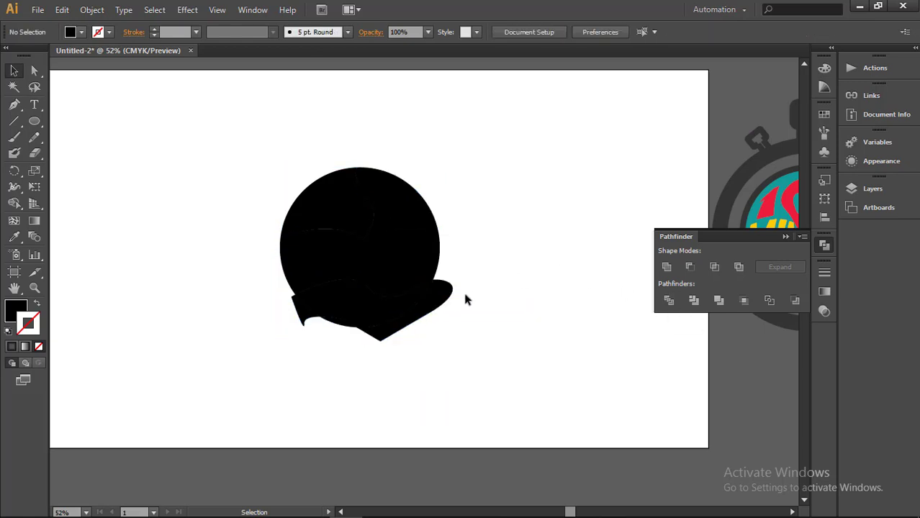
pyautogui.click(440, 303)
pyautogui.press('Delete')
pyautogui.click(303, 315)
pyautogui.press('Delete')
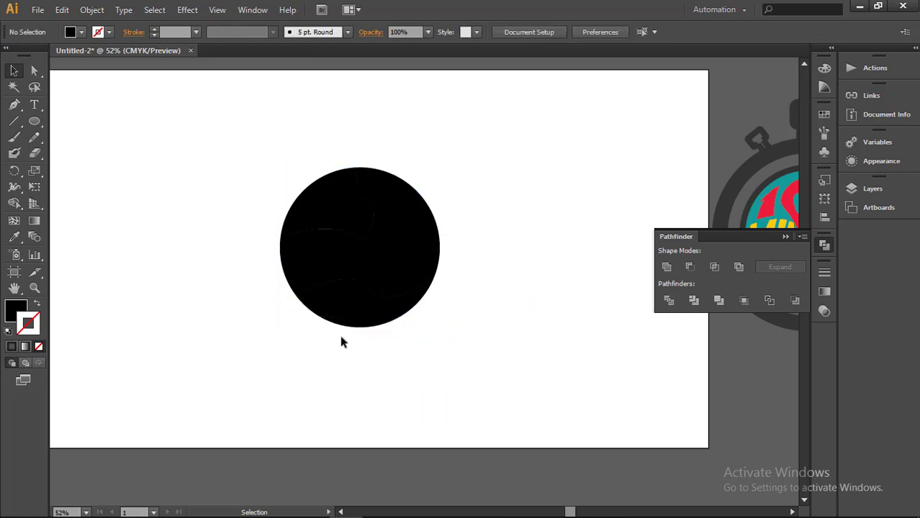
pyautogui.moveTo(471, 282); pyautogui.dragTo(267, 226)
pyautogui.click(267, 226)
# - Pen-draw a closed wedge polygon from the circle's centre over its upper right
pyautogui.click(14, 105)
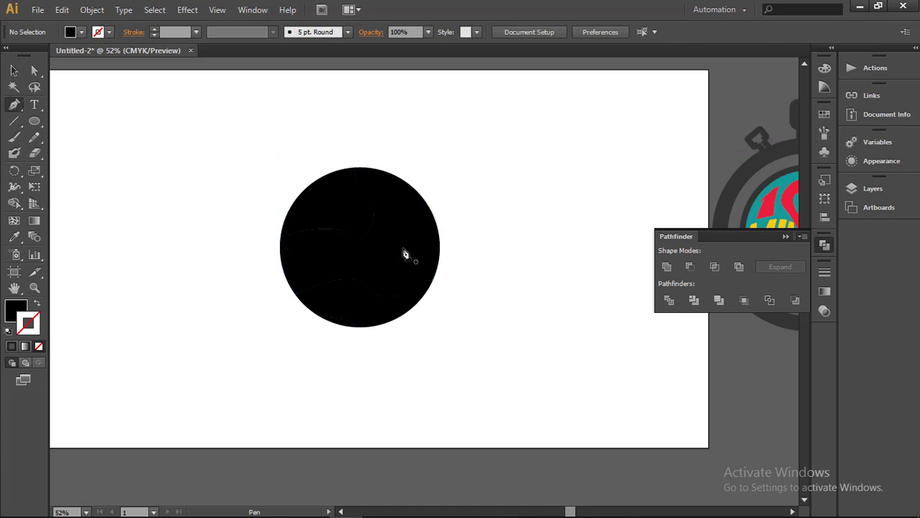
pyautogui.click(364, 241)
pyautogui.click(433, 200)
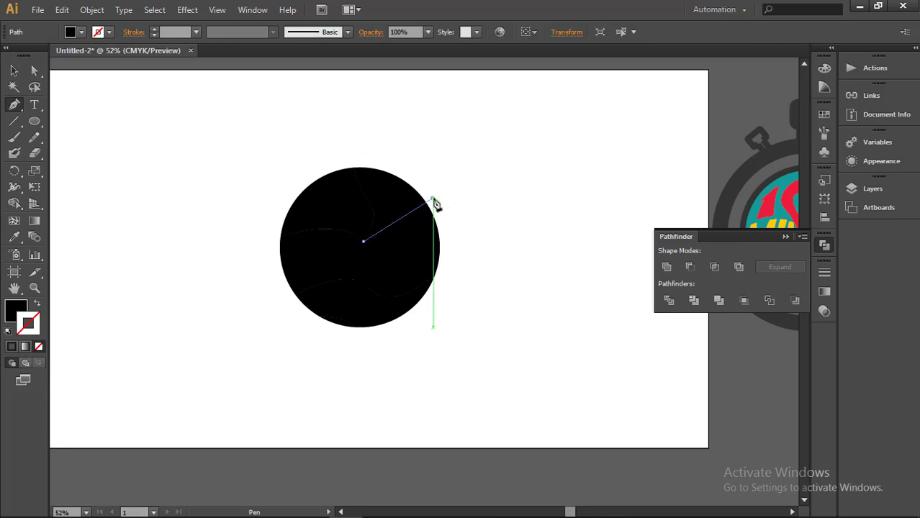
pyautogui.click(430, 153)
pyautogui.click(352, 142)
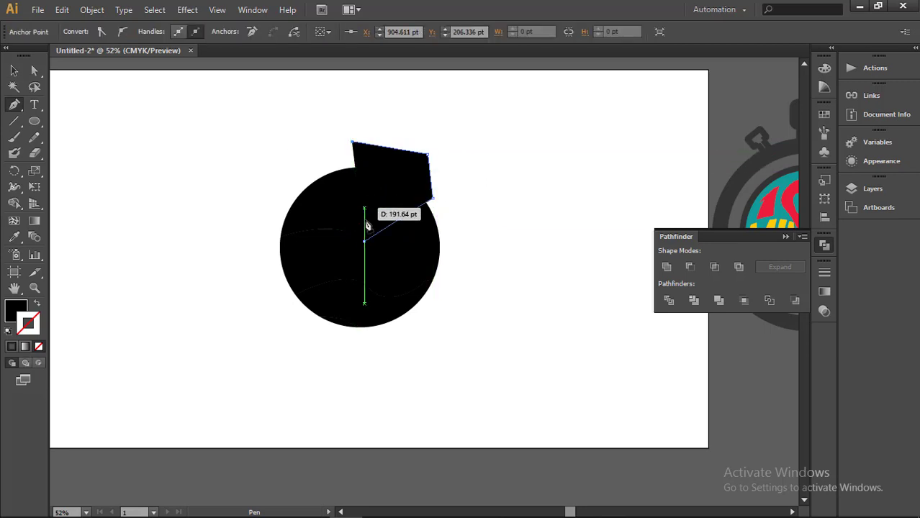
pyautogui.click(365, 243)
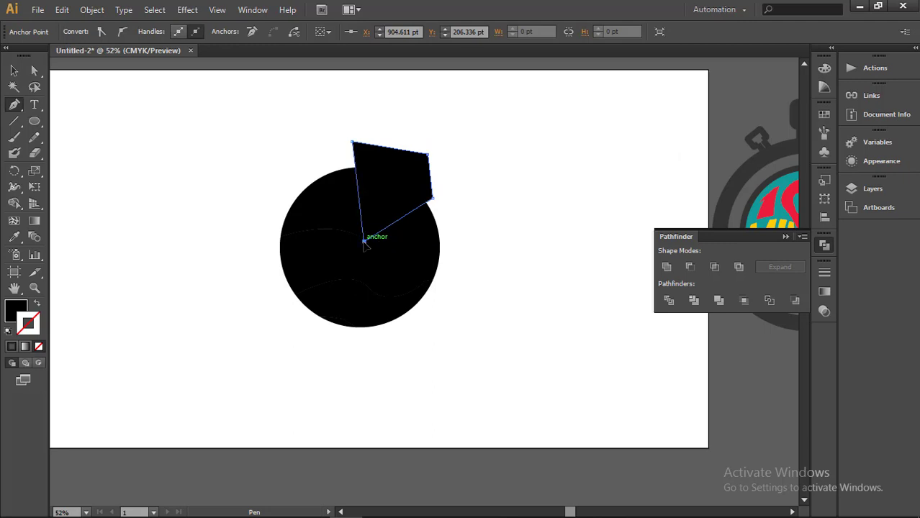
# - Select the polygon with the circle pieces and apply Pathfinder Divide
pyautogui.click(15, 71)
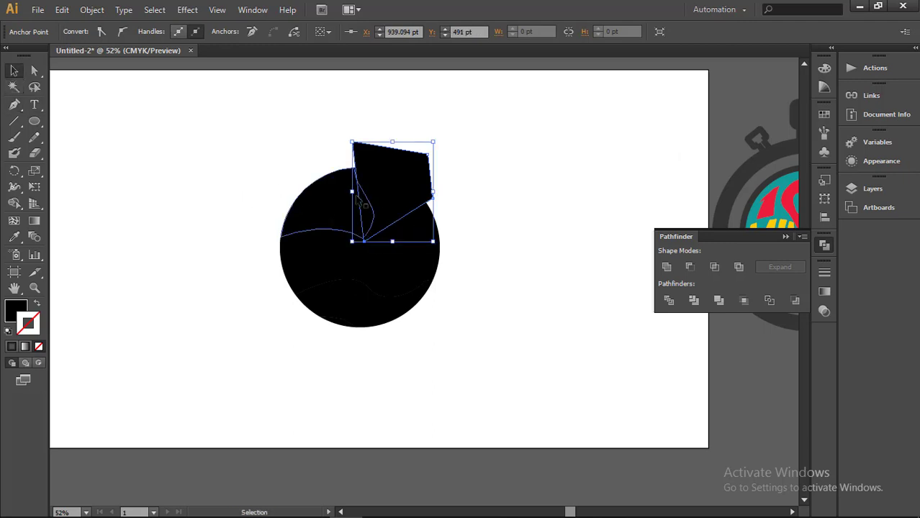
pyautogui.click(395, 191)
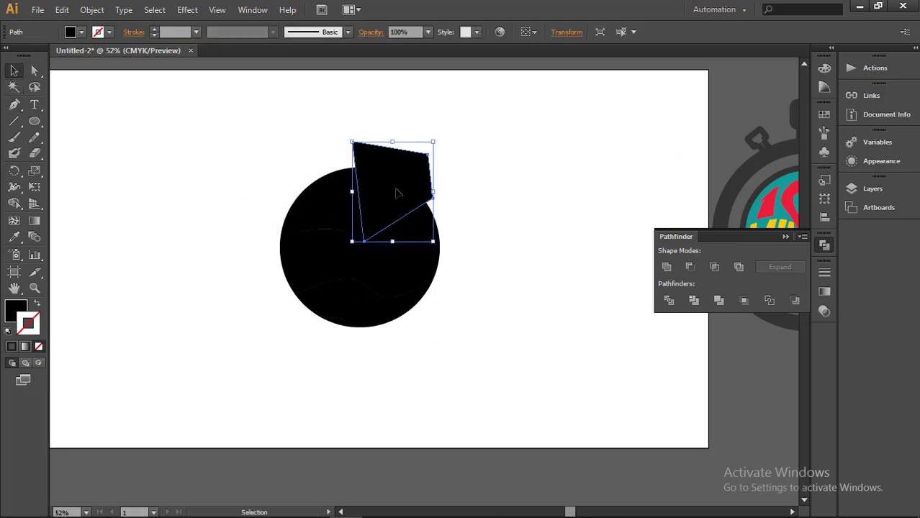
pyautogui.moveTo(410, 206); pyautogui.dragTo(529, 236)
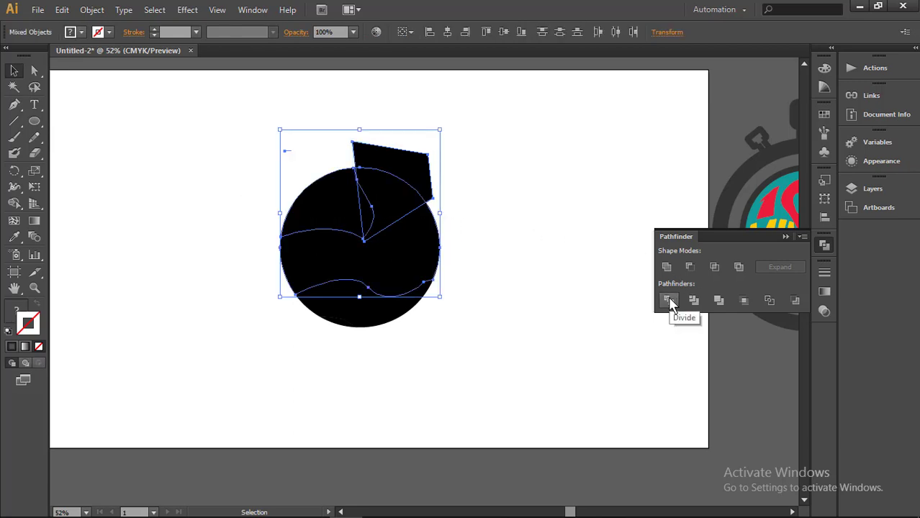
pyautogui.click(550, 189)
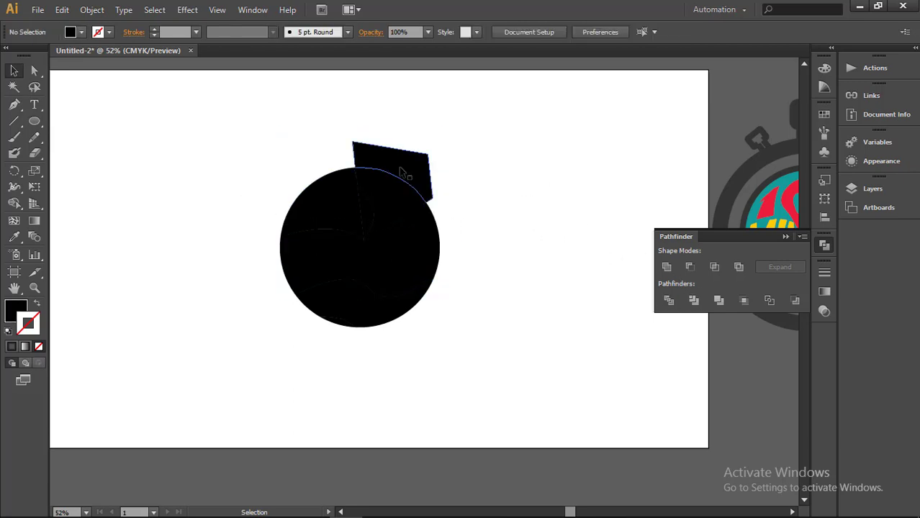
# - Delete the leftover polygon piece and the wedge notched from the circle
pyautogui.rightClick(402, 171)
pyautogui.click(542, 179)
pyautogui.click(403, 164)
pyautogui.press('Delete')
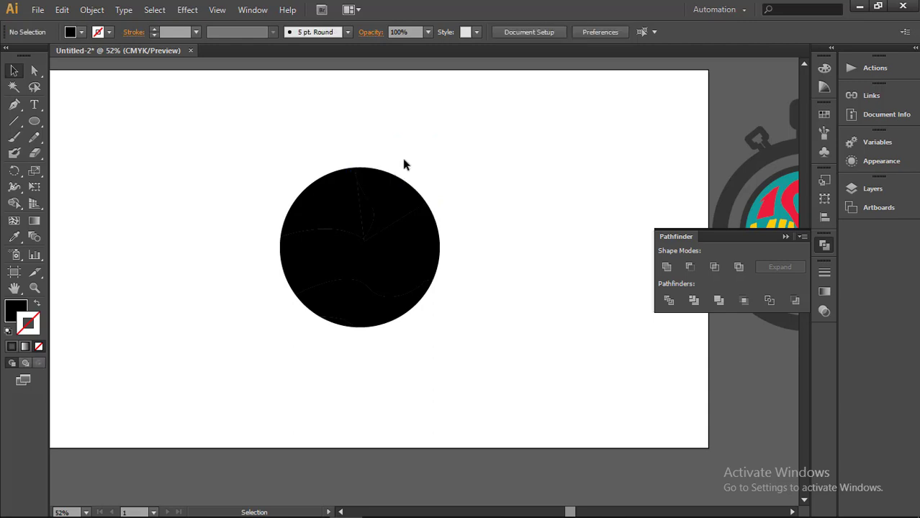
pyautogui.click(420, 207)
pyautogui.press('Delete')
# - Group the parts of the circle's top-left piece
pyautogui.moveTo(295, 141); pyautogui.dragTo(365, 210)
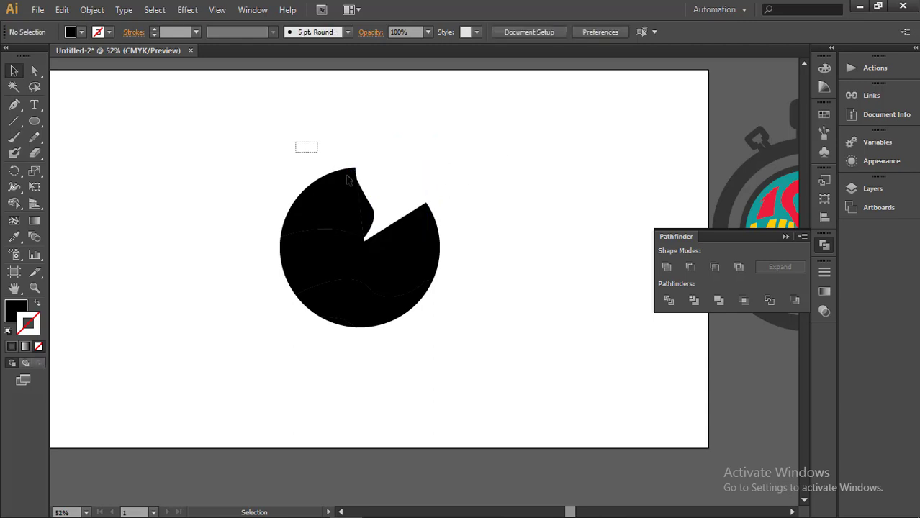
pyautogui.rightClick(342, 200)
pyautogui.click(380, 261)
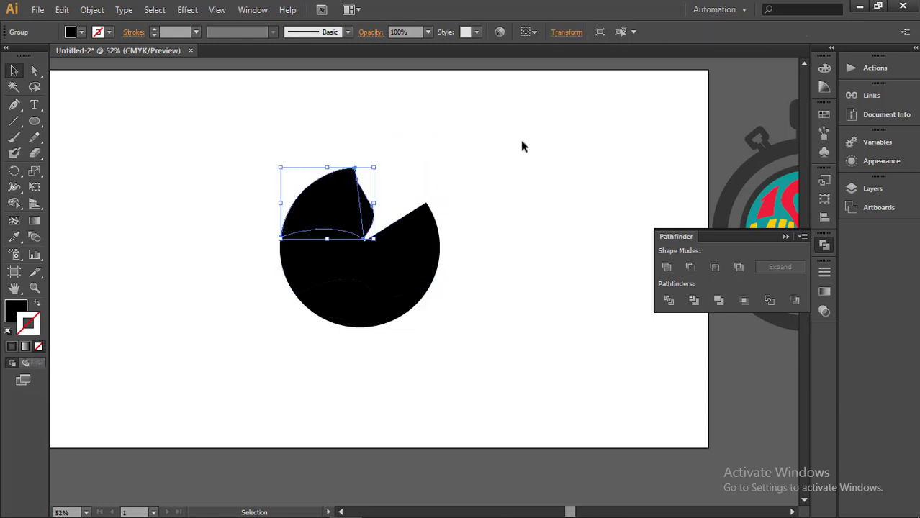
pyautogui.click(519, 136)
pyautogui.moveTo(366, 209); pyautogui.dragTo(389, 218)
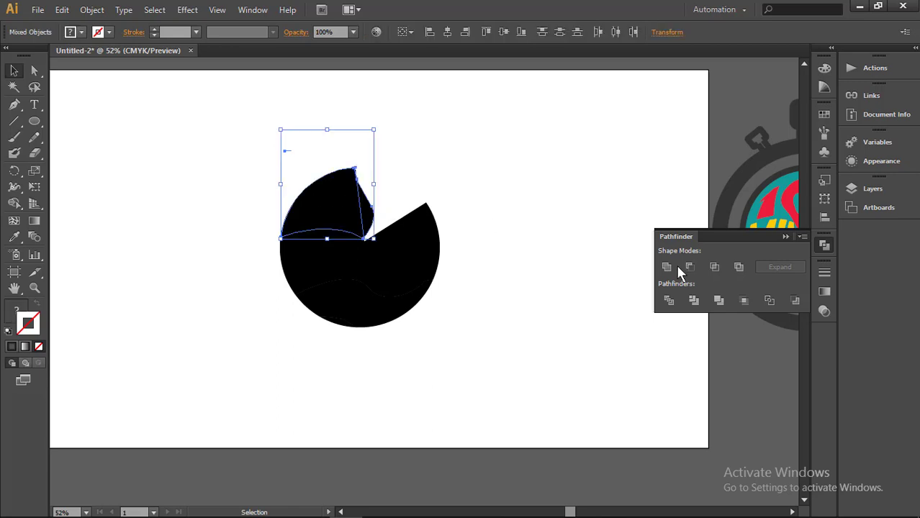
pyautogui.click(524, 193)
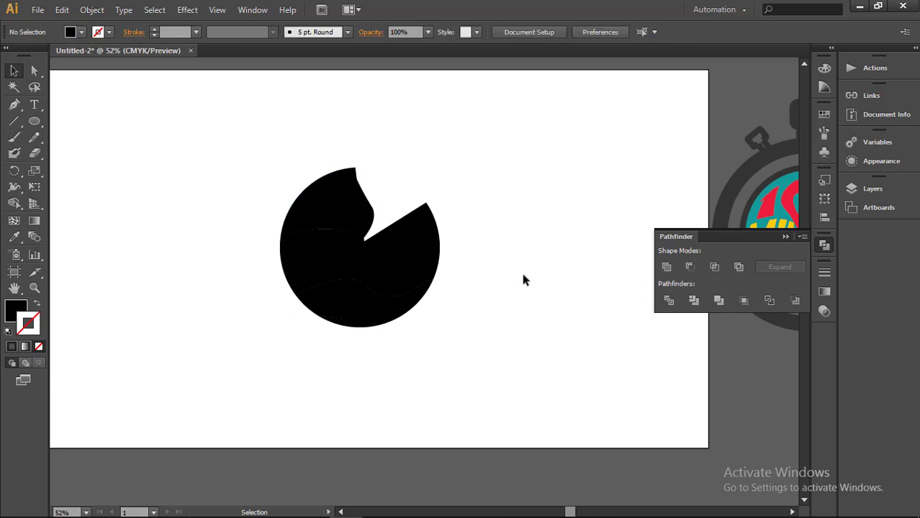
pyautogui.click(34, 104)
# - Type '10' on the canvas and enlarge it to about 263 pt
pyautogui.click(186, 147)
pyautogui.write('10')
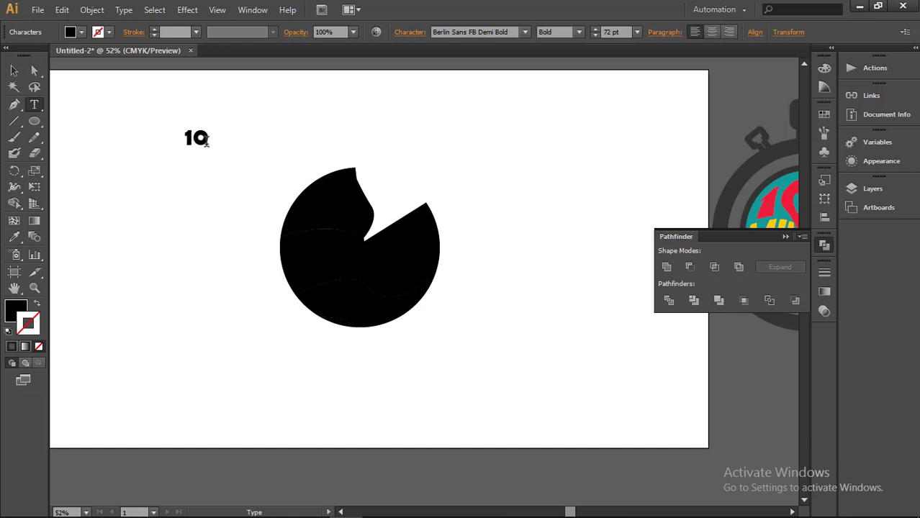
pyautogui.press('Escape')
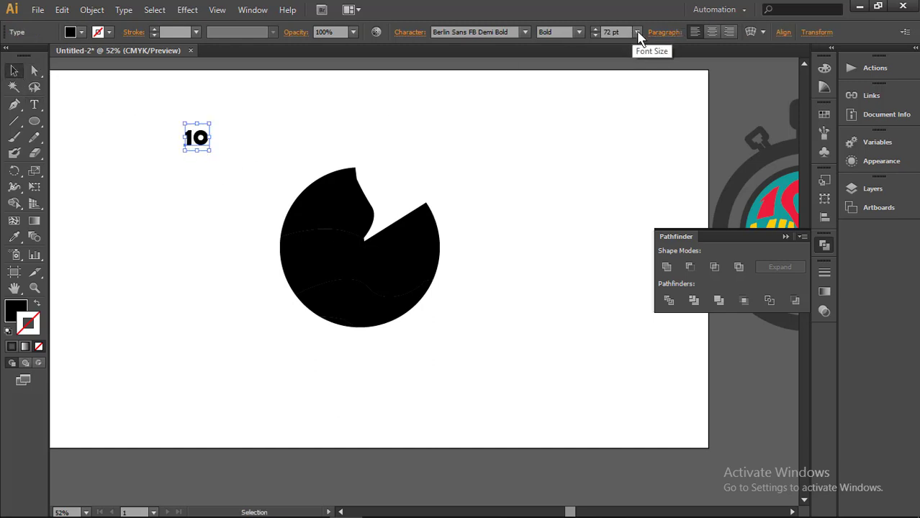
pyautogui.click(639, 38)
pyautogui.click(207, 153)
pyautogui.moveTo(209, 151)
pyautogui.mouseDown()
pyautogui.moveTo(264, 221)
pyautogui.moveTo(364, 232)
pyautogui.moveTo(247, 169)
pyautogui.mouseUp()
pyautogui.click(256, 151)
# - Send the 10 to back and envelope-distort it into the top-left piece with Make with Top Object
pyautogui.rightClick(253, 155)
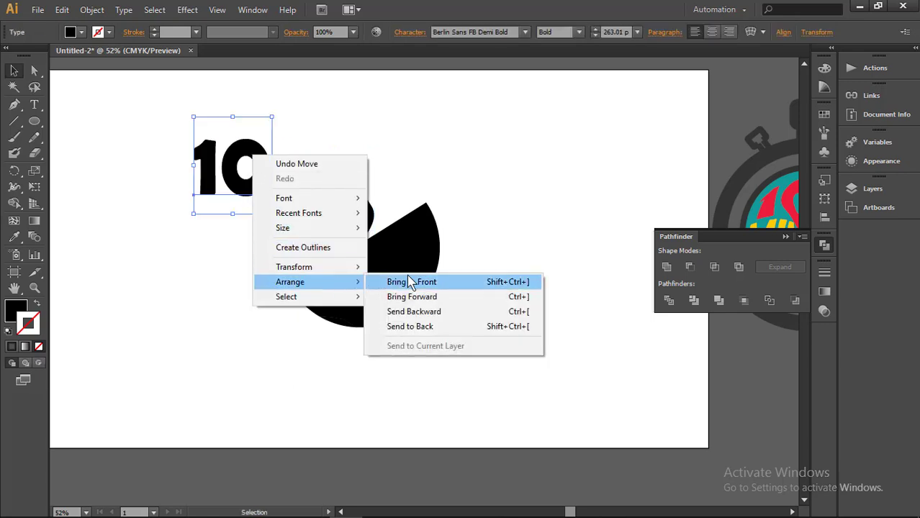
pyautogui.click(430, 323)
pyautogui.moveTo(242, 155); pyautogui.dragTo(351, 191)
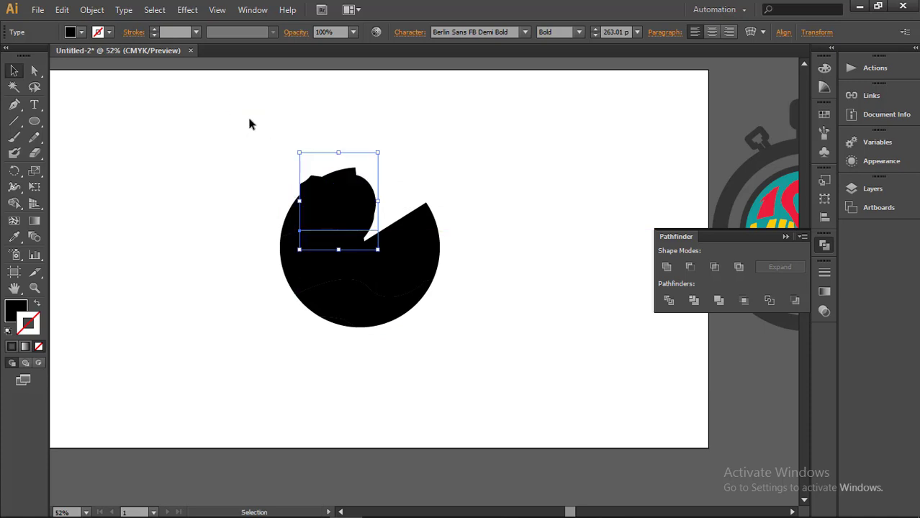
pyautogui.moveTo(249, 119); pyautogui.dragTo(388, 222)
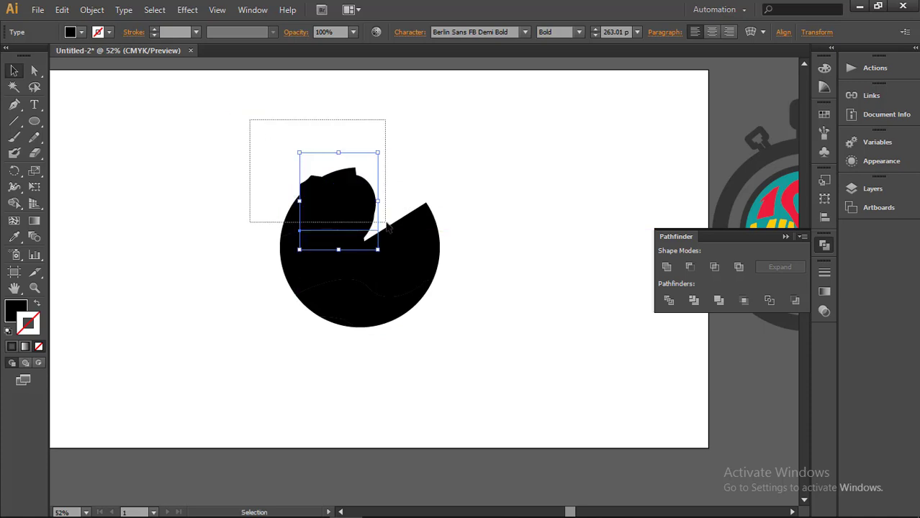
pyautogui.click(92, 9)
pyautogui.moveTo(127, 326)
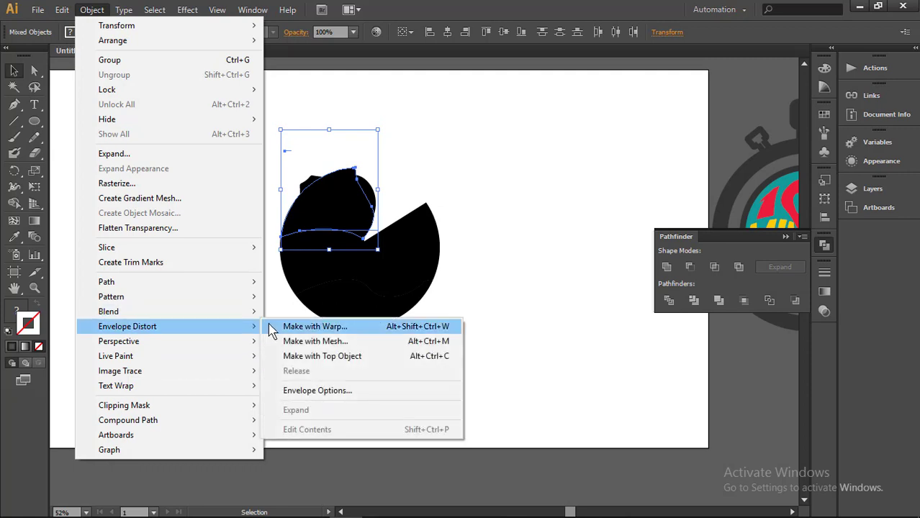
pyautogui.click(324, 298)
pyautogui.click(222, 271)
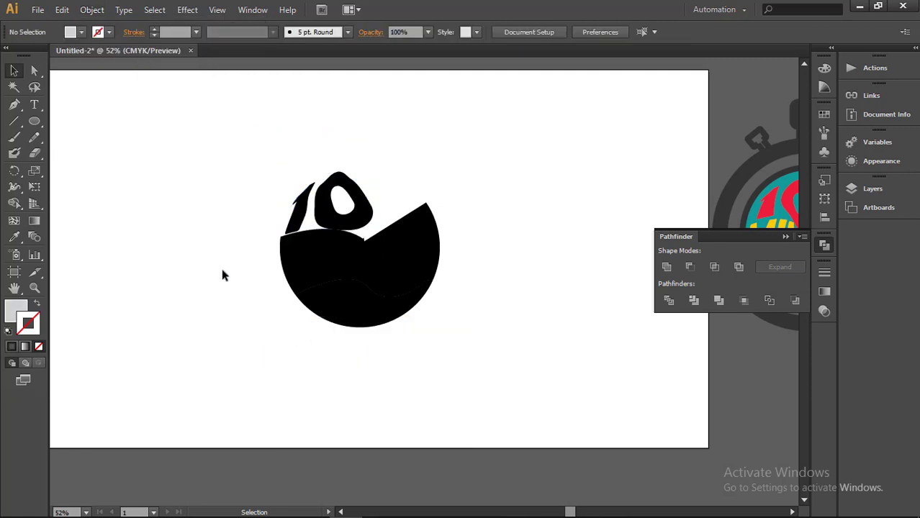
# - Type 'MINUTE', enlarge it, and move it onto the circle's middle band
pyautogui.click(34, 104)
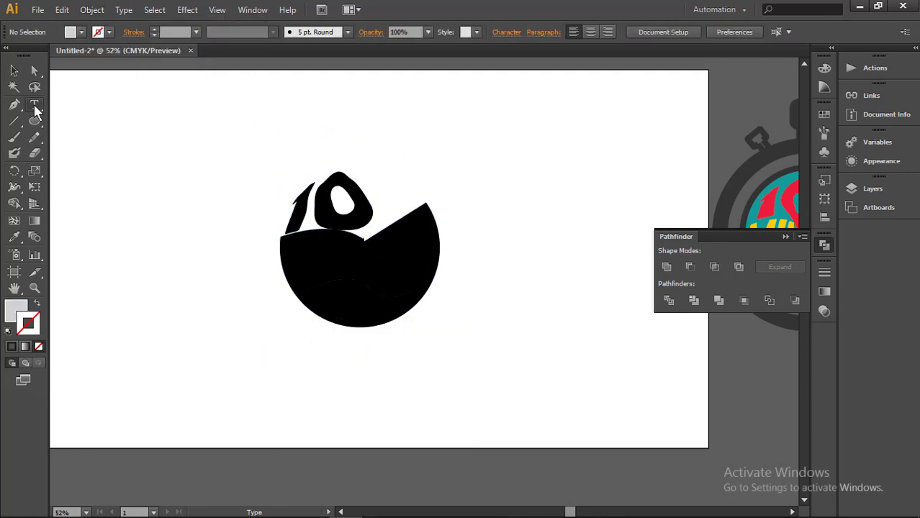
pyautogui.click(95, 144)
pyautogui.write('MINUTE')
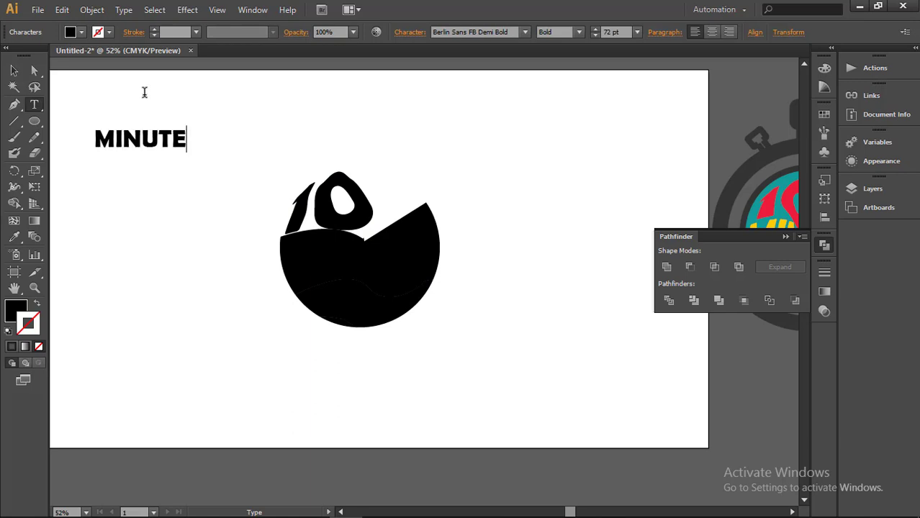
pyautogui.click(16, 72)
pyautogui.moveTo(186, 154); pyautogui.dragTo(262, 223)
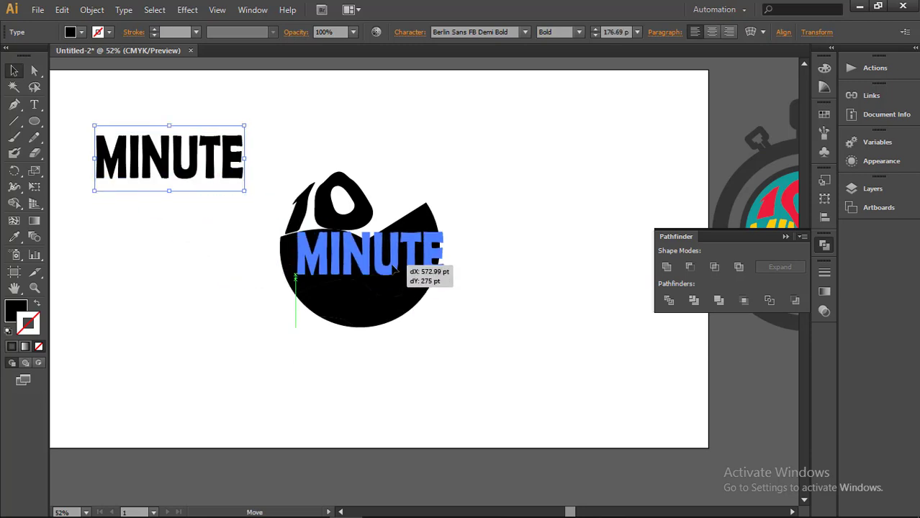
pyautogui.moveTo(262, 224)
pyautogui.mouseDown()
pyautogui.moveTo(403, 284)
pyautogui.moveTo(454, 293)
pyautogui.moveTo(410, 271)
pyautogui.mouseUp()
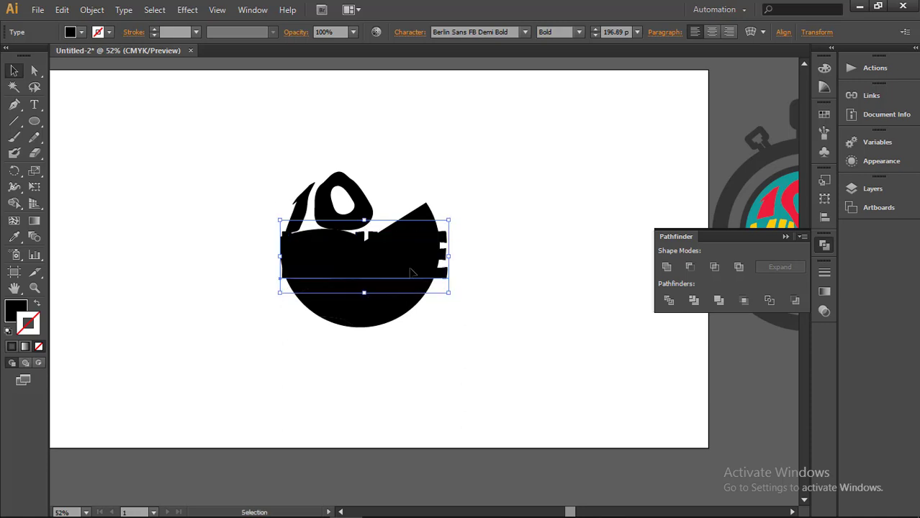
# - Send MINUTE backward and envelope-distort it into the middle band with Make with Top Object
pyautogui.rightClick(410, 270)
pyautogui.click(555, 440)
pyautogui.keyDown('shift'); pyautogui.click(426, 211); pyautogui.keyUp('shift')
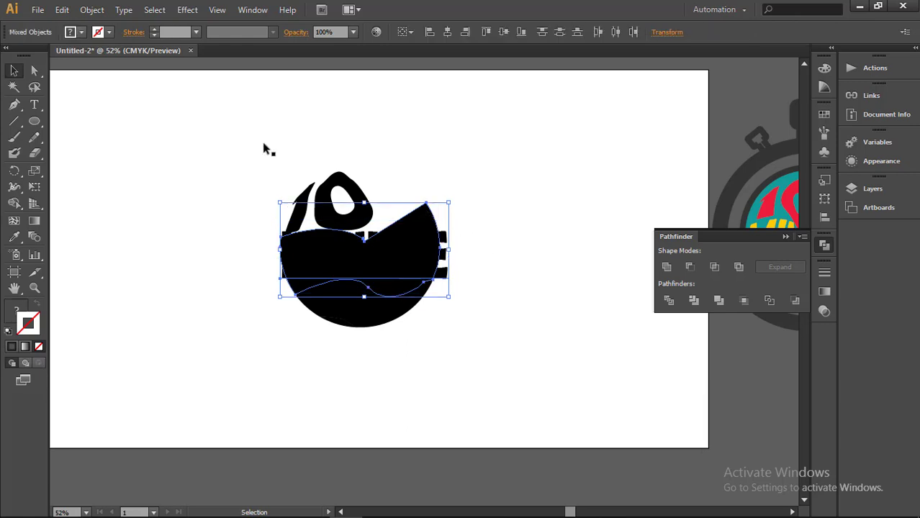
pyautogui.click(92, 10)
pyautogui.moveTo(128, 326)
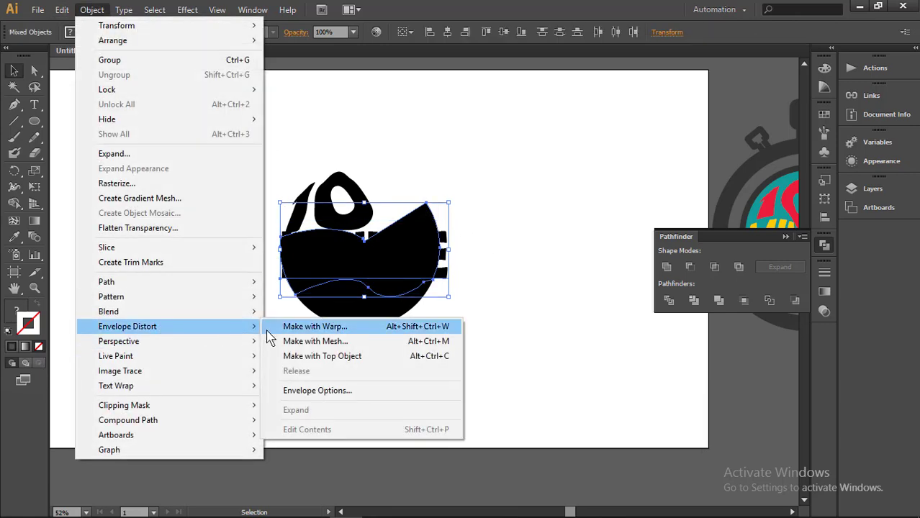
pyautogui.click(321, 355)
pyautogui.click(349, 370)
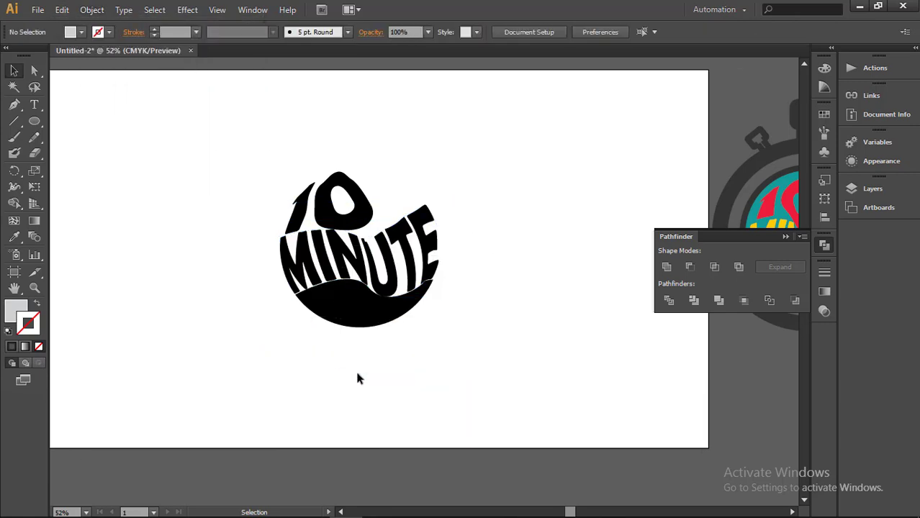
pyautogui.click(371, 311)
# - Type 'SCHOOL' and scale it over the circle's bottom section
pyautogui.click(35, 104)
pyautogui.click(167, 146)
pyautogui.write('SCHOOL')
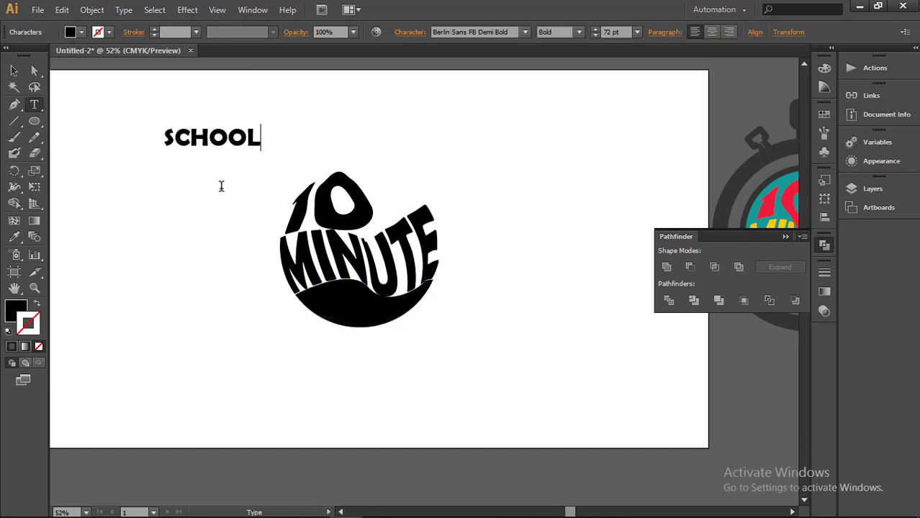
pyautogui.click(14, 71)
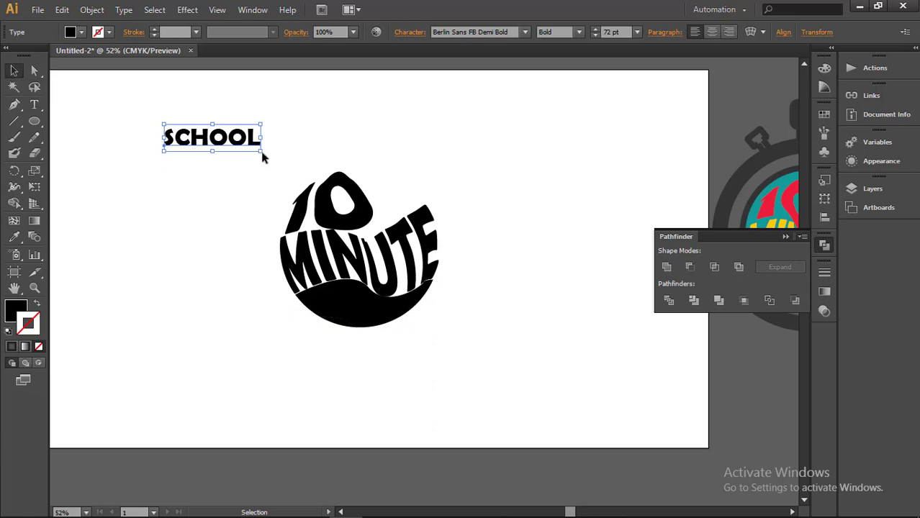
pyautogui.moveTo(261, 153)
pyautogui.mouseDown()
pyautogui.moveTo(293, 175)
pyautogui.moveTo(408, 315)
pyautogui.moveTo(421, 318)
pyautogui.moveTo(405, 315)
pyautogui.mouseUp()
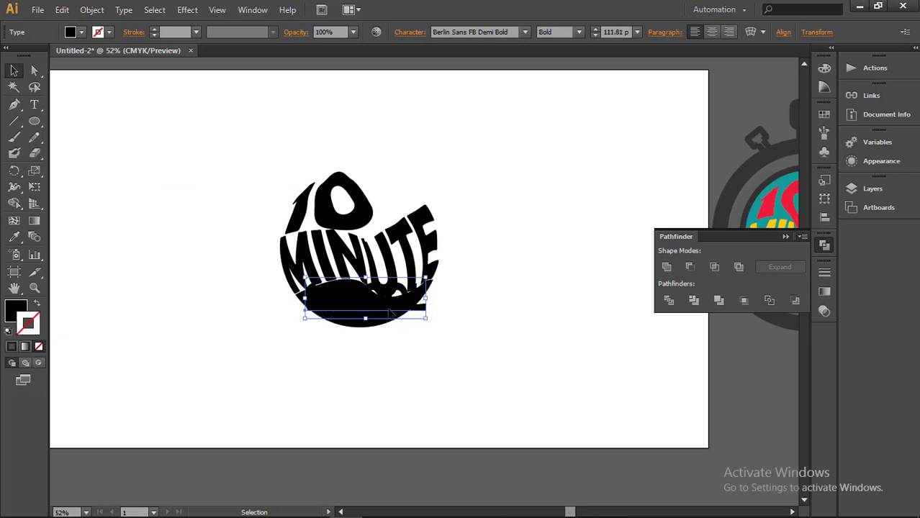
# - Send SCHOOL to back, warp it into the bottom section, and delete the stray sliver
pyautogui.rightClick(391, 310)
pyautogui.click(531, 479)
pyautogui.keyDown('shift'); pyautogui.click(385, 326); pyautogui.keyUp('shift')
pyautogui.click(92, 9)
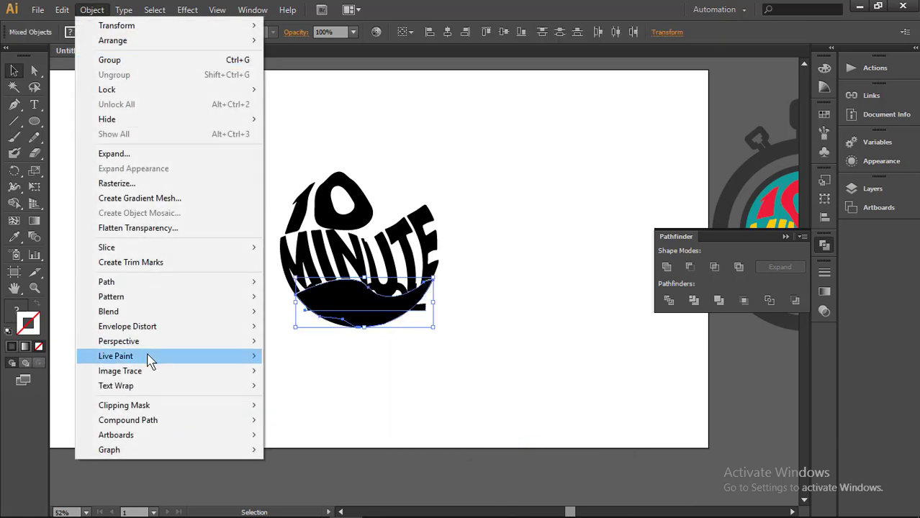
pyautogui.click(303, 355)
pyautogui.click(343, 407)
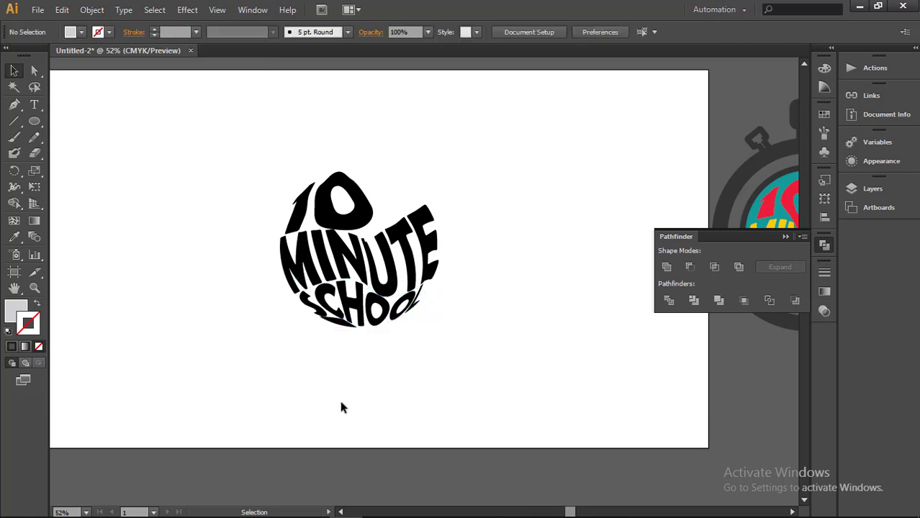
pyautogui.click(349, 327)
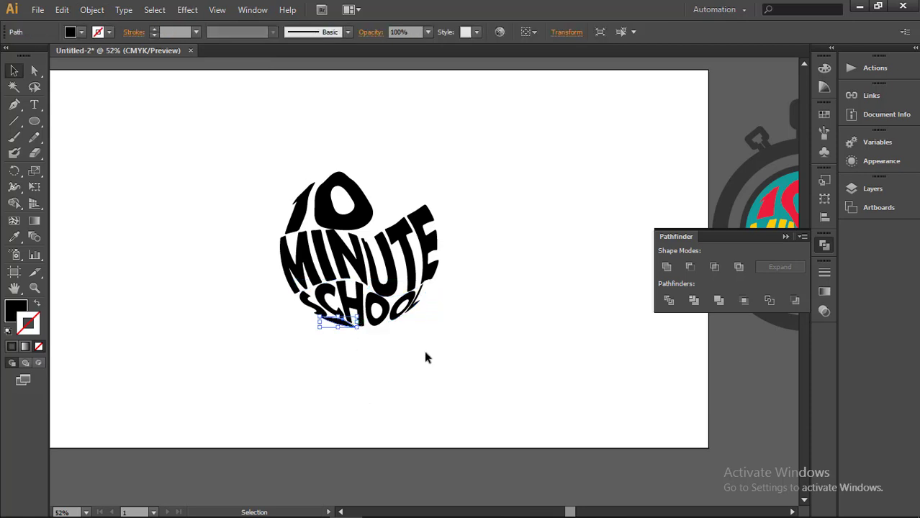
pyautogui.press('Delete')
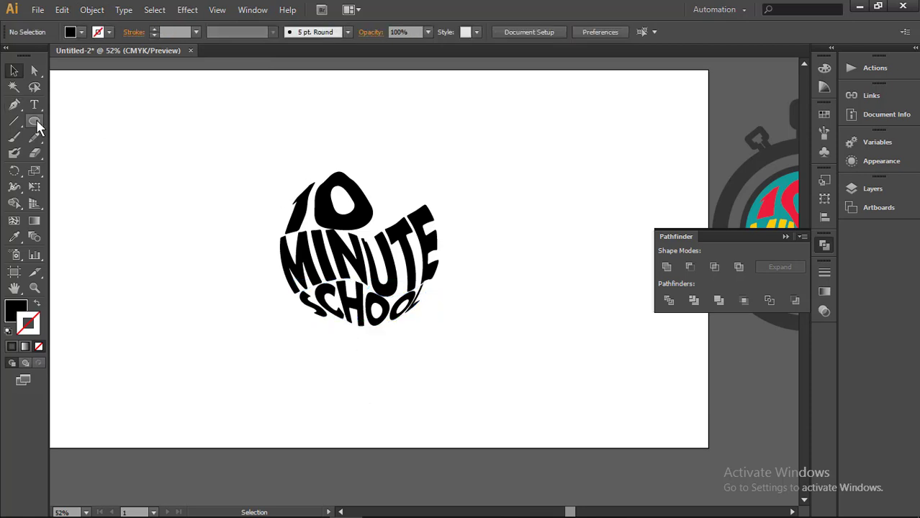
# - Draw a circle around the lettering and give it a cyan/teal fill
pyautogui.moveTo(263, 157); pyautogui.dragTo(435, 331)
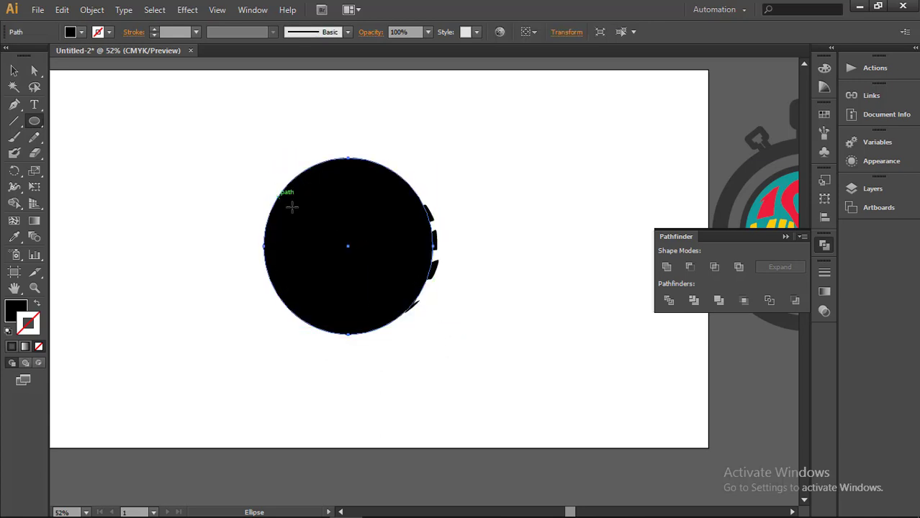
pyautogui.doubleClick(16, 309)
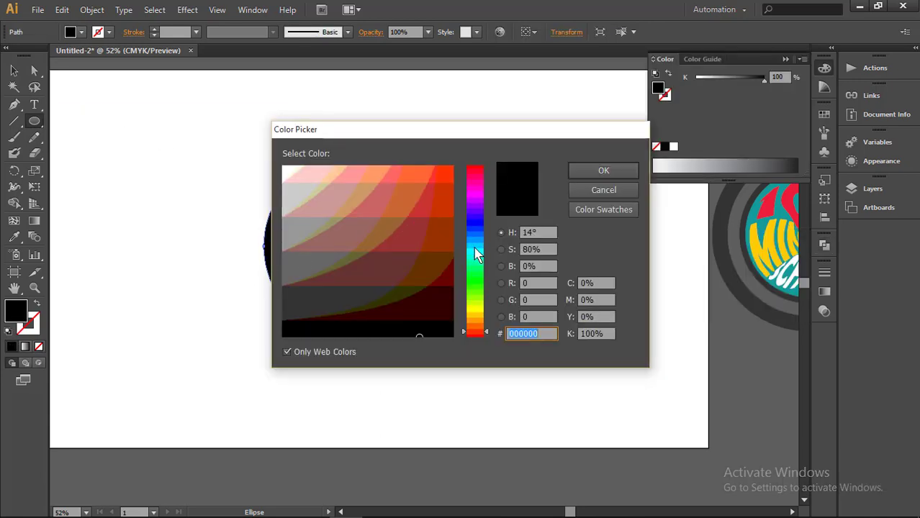
pyautogui.click(479, 260)
pyautogui.click(439, 256)
pyautogui.click(445, 238)
pyautogui.click(576, 171)
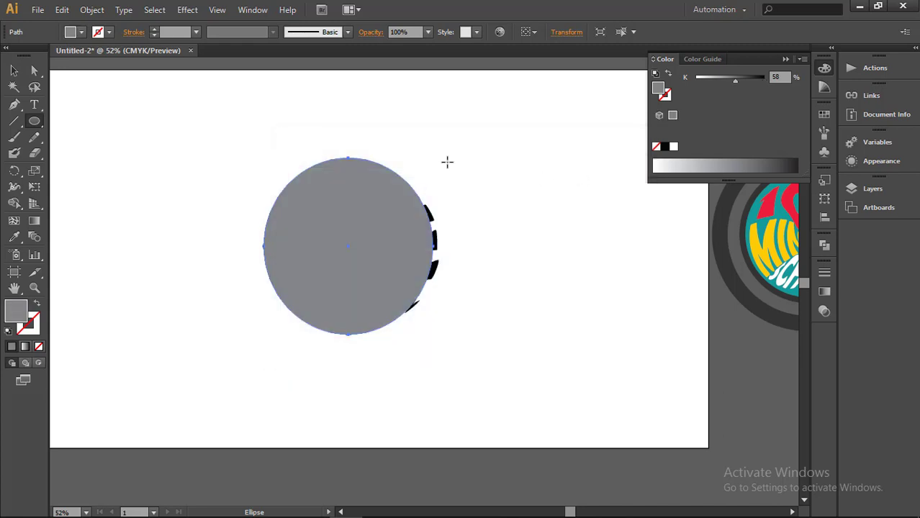
pyautogui.doubleClick(16, 308)
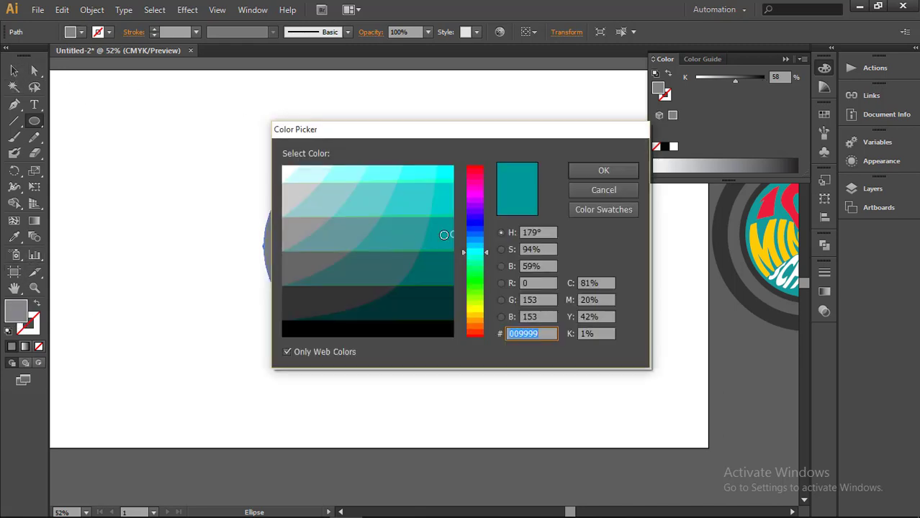
pyautogui.click(602, 168)
pyautogui.click(14, 70)
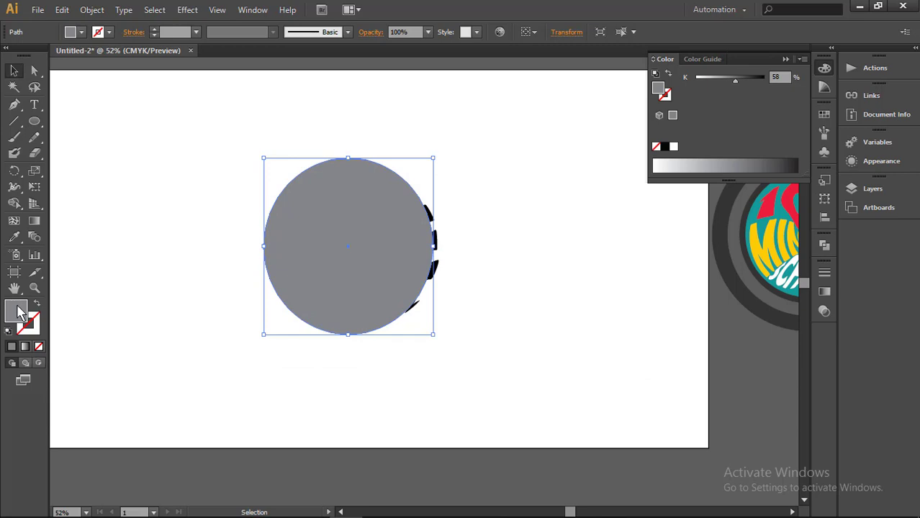
pyautogui.doubleClick(18, 311)
pyautogui.click(447, 264)
pyautogui.click(603, 170)
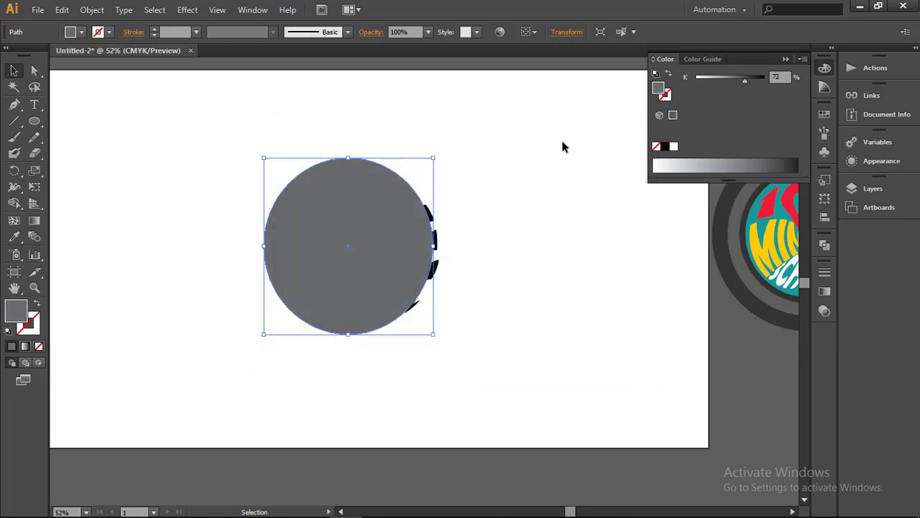
# - Move the circle beside the lettering and try a different fill shade
pyautogui.moveTo(383, 220); pyautogui.dragTo(227, 168)
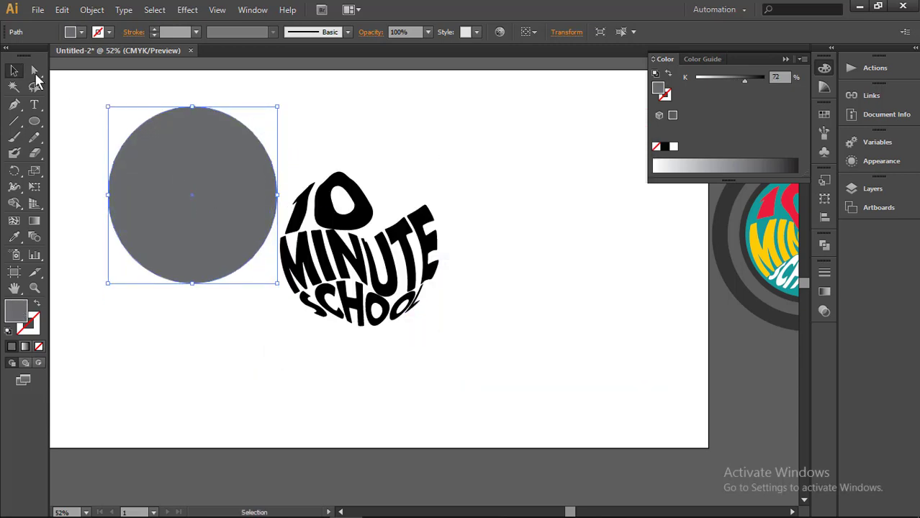
pyautogui.moveTo(153, 172); pyautogui.dragTo(151, 180)
pyautogui.doubleClick(21, 311)
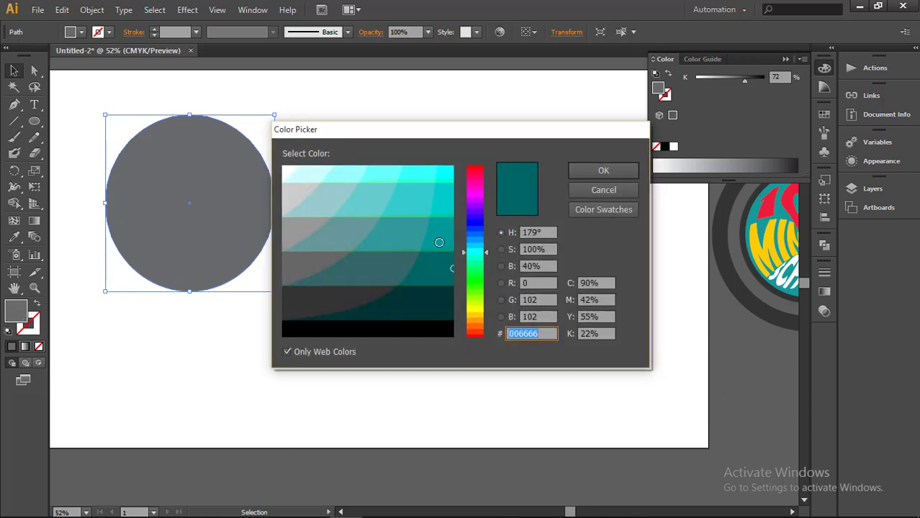
pyautogui.click(448, 239)
pyautogui.click(602, 171)
pyautogui.moveTo(183, 213); pyautogui.dragTo(528, 213)
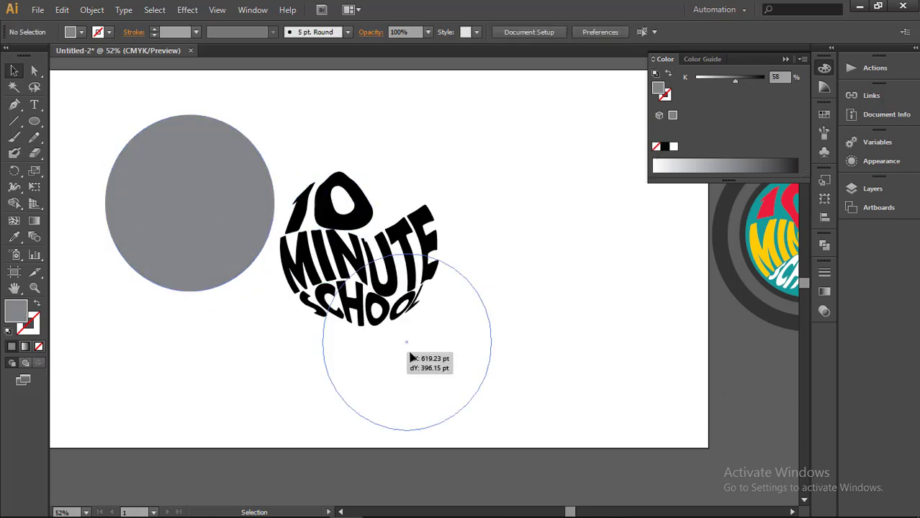
# - Fill the circle with the reference logo's teal and send it behind the centred lettering
pyautogui.click(14, 237)
pyautogui.click(756, 202)
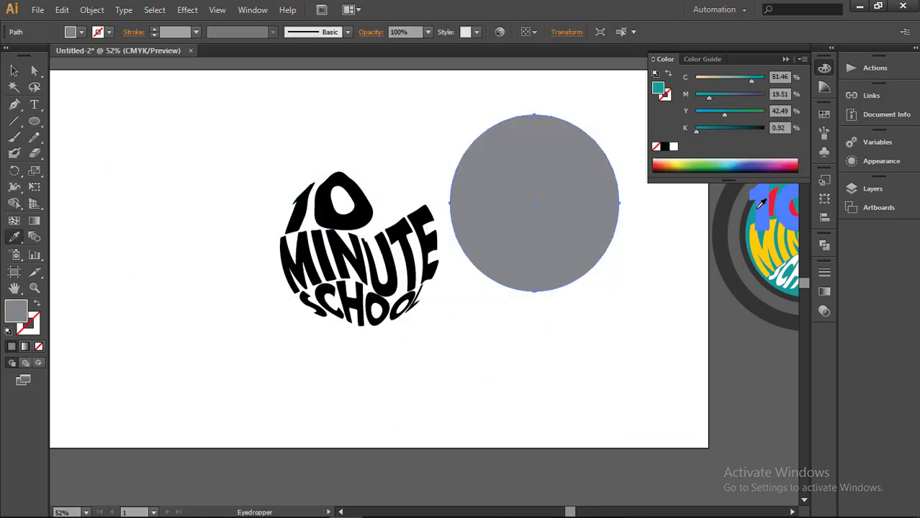
pyautogui.press('v')
pyautogui.moveTo(560, 183); pyautogui.dragTo(386, 228)
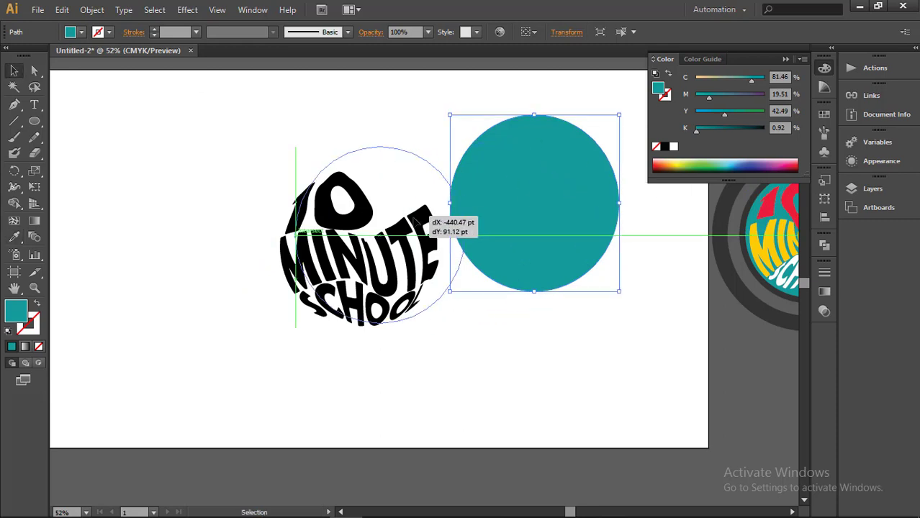
pyautogui.rightClick(386, 228)
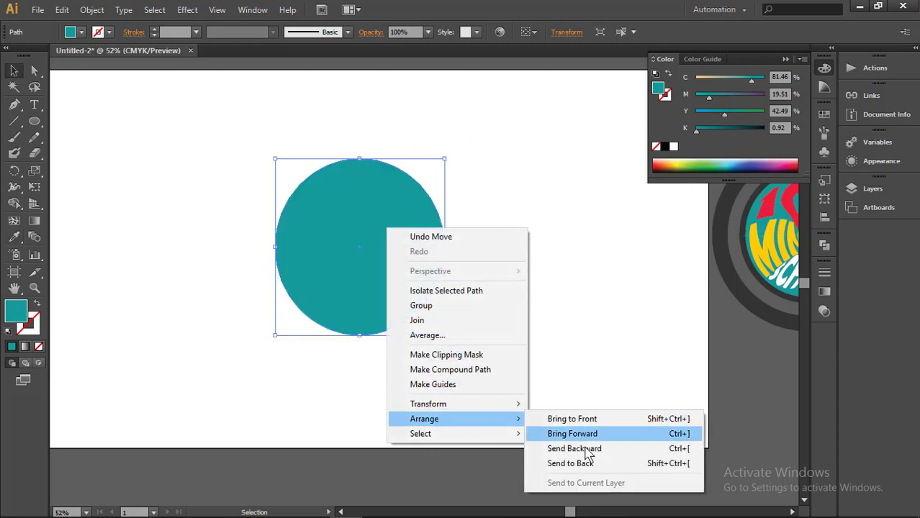
pyautogui.click(598, 448)
pyautogui.click(601, 308)
pyautogui.moveTo(386, 189); pyautogui.dragTo(407, 193)
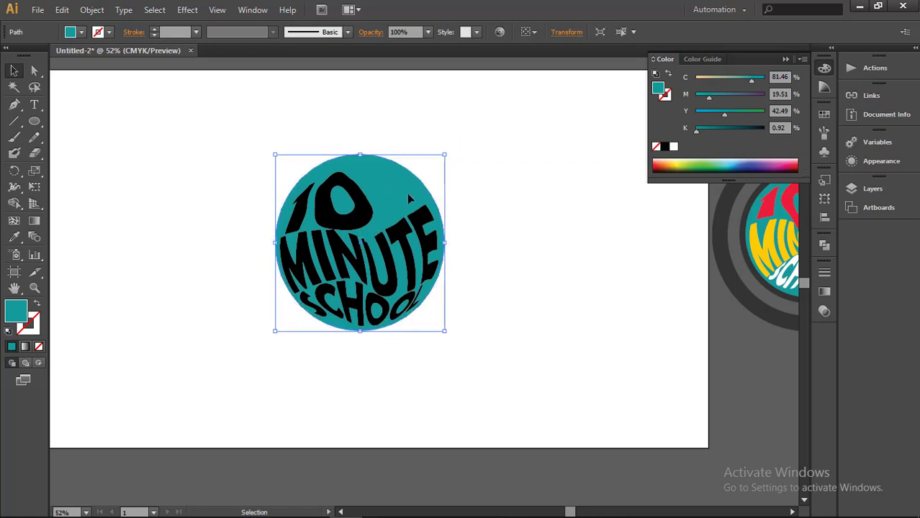
# - Draw a closed Pen-tool wedge shape over the circle's upper right
pyautogui.click(556, 189)
pyautogui.click(14, 104)
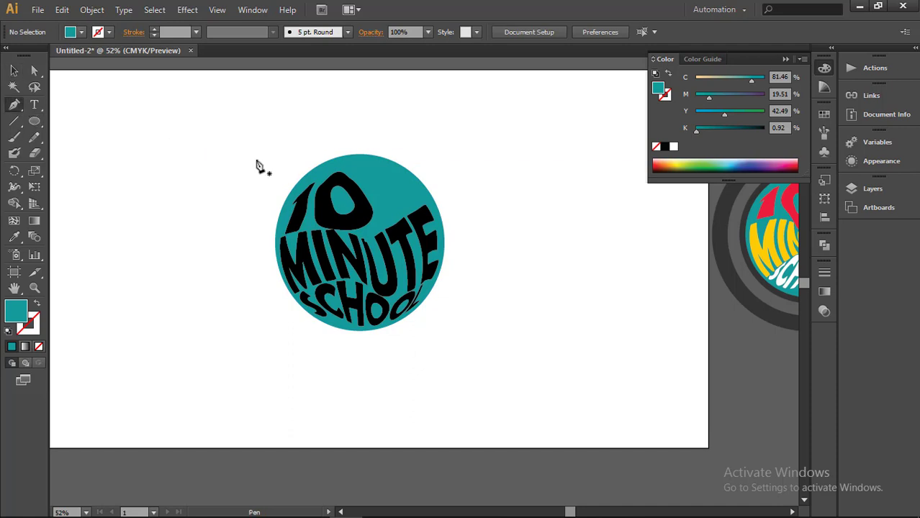
pyautogui.click(326, 154)
pyautogui.moveTo(371, 209)
pyautogui.mouseDown()
pyautogui.moveTo(372, 239)
pyautogui.moveTo(435, 194)
pyautogui.mouseUp()
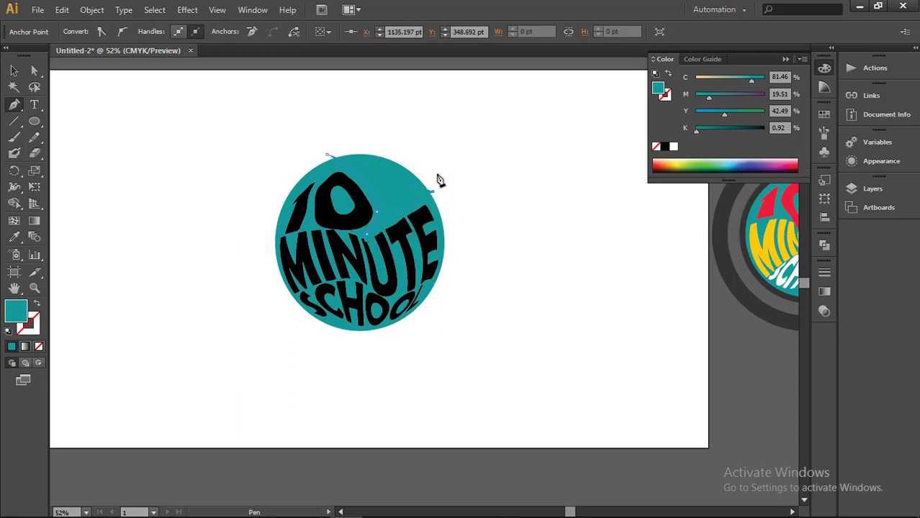
pyautogui.click(436, 173)
pyautogui.click(412, 131)
pyautogui.click(327, 133)
pyautogui.click(326, 154)
pyautogui.click(14, 70)
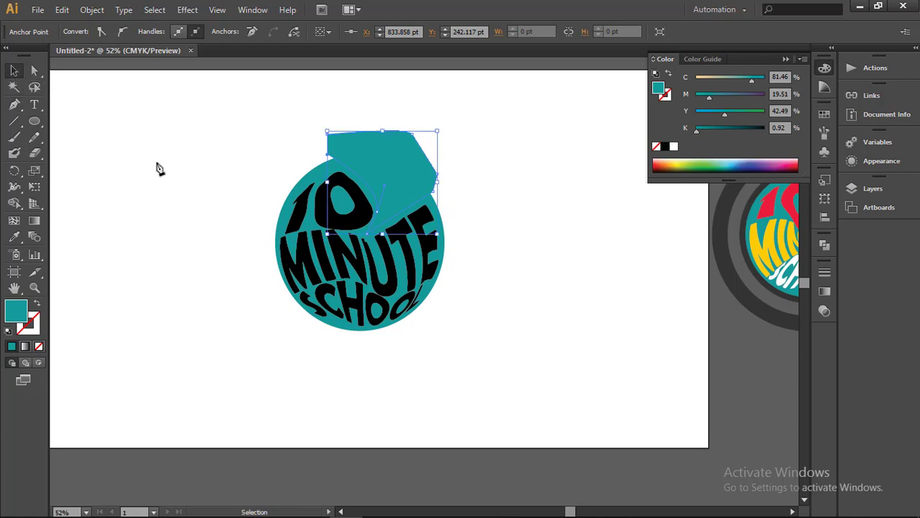
# - Divide the circle with the wedge shape, ungroup, and delete the top piece
pyautogui.keyDown('shift'); pyautogui.click(319, 179); pyautogui.keyUp('shift')
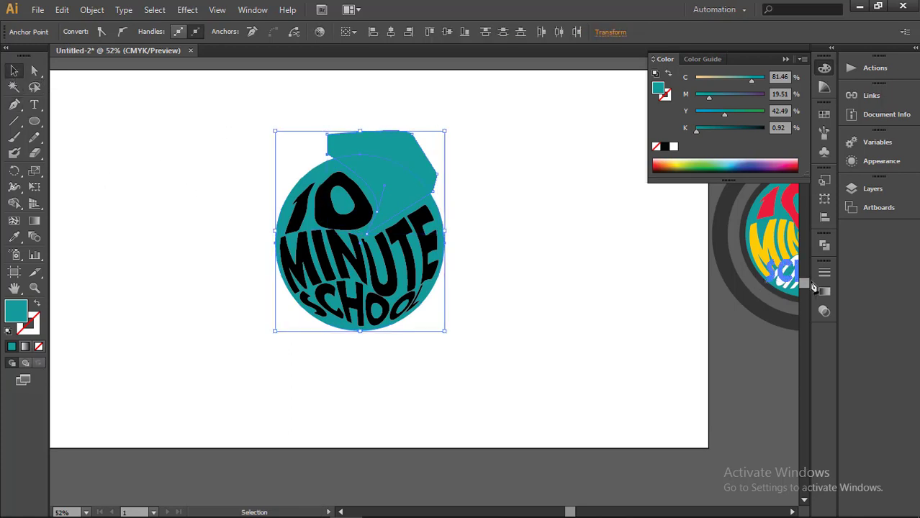
pyautogui.click(824, 244)
pyautogui.click(669, 301)
pyautogui.click(566, 176)
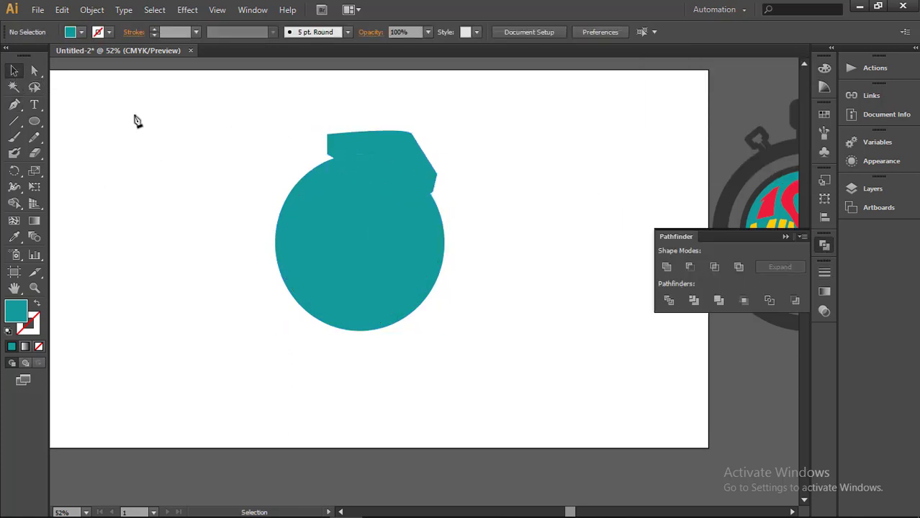
pyautogui.click(15, 72)
pyautogui.rightClick(378, 189)
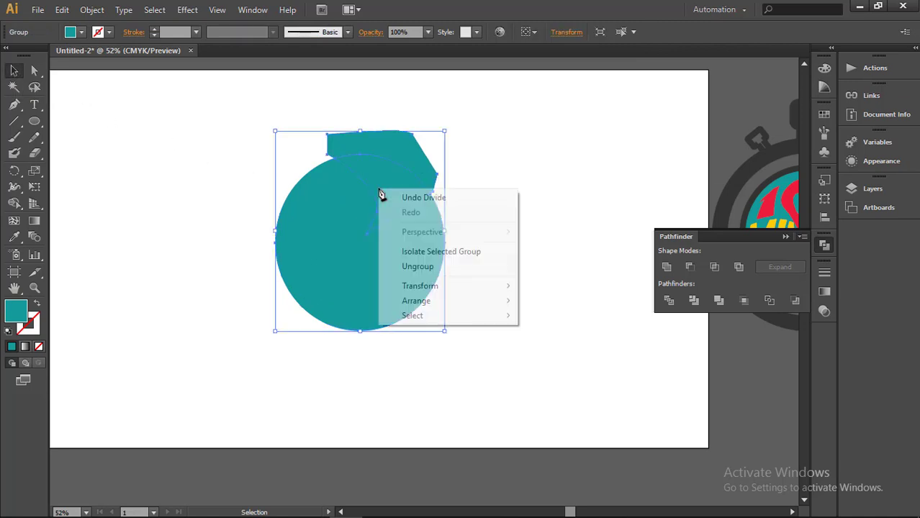
pyautogui.click(448, 151)
pyautogui.click(418, 157)
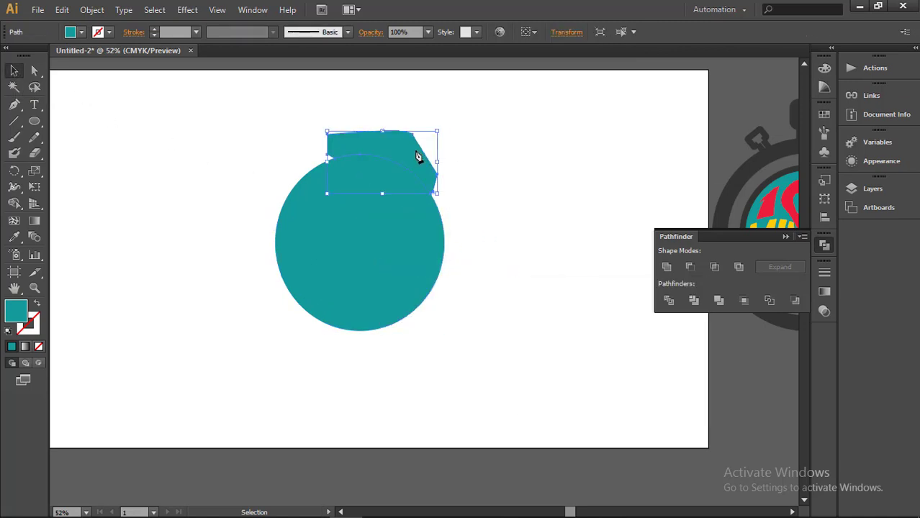
pyautogui.press('Delete')
# - Send the notched teal circle to the back behind the lettering
pyautogui.rightClick(420, 224)
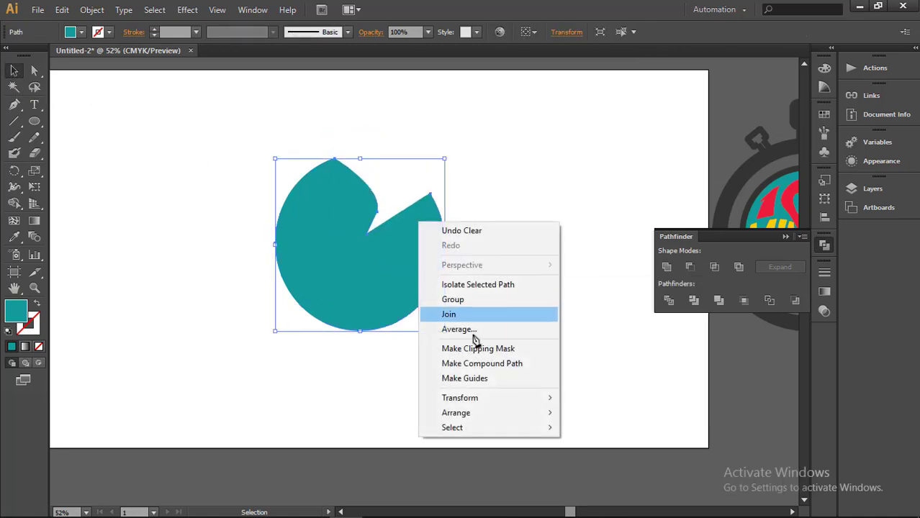
pyautogui.click(583, 457)
pyautogui.click(606, 370)
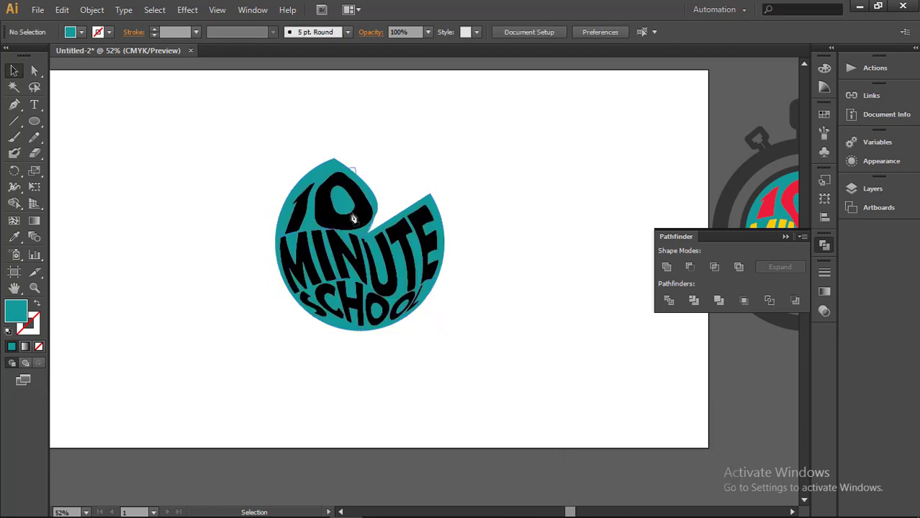
pyautogui.click(357, 217)
# - Colour the warped '10' red, sampled from the reference logo
pyautogui.doubleClick(357, 217)
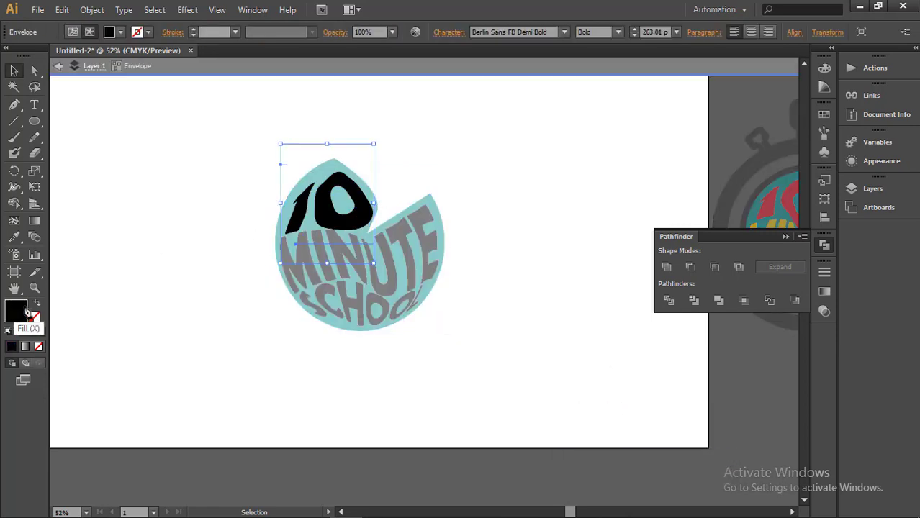
pyautogui.press('i')
pyautogui.click(777, 205)
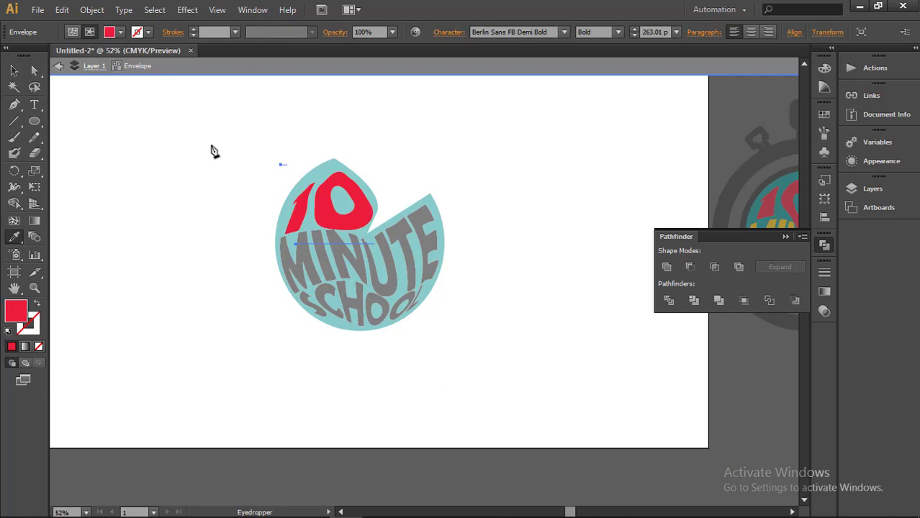
pyautogui.click(17, 72)
pyautogui.click(245, 178)
pyautogui.press('Escape')
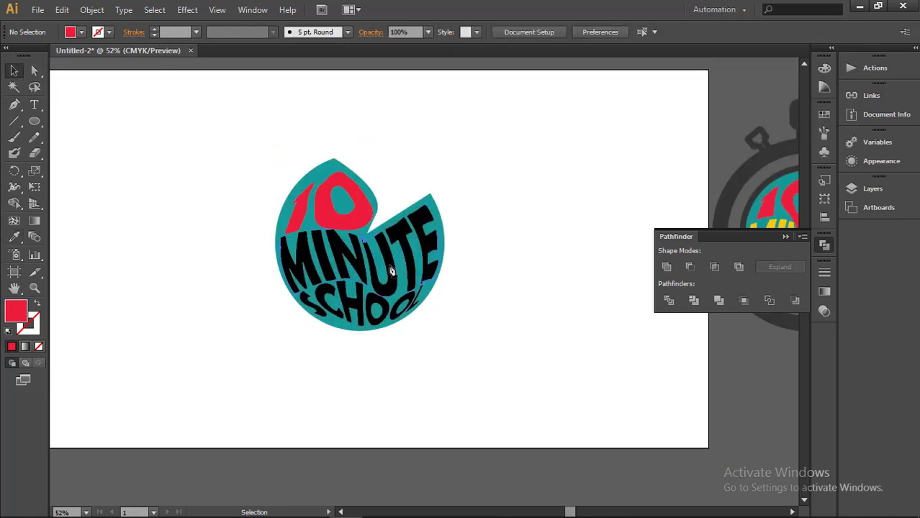
pyautogui.click(14, 237)
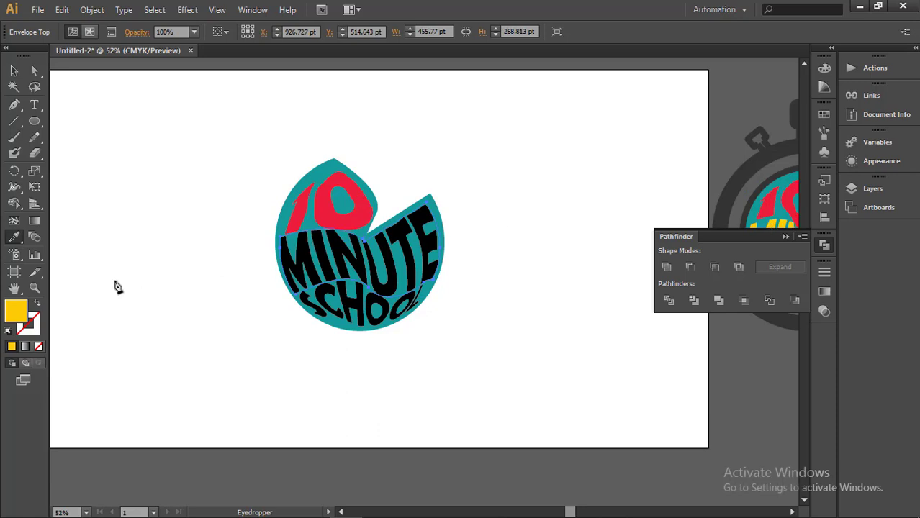
pyautogui.click(14, 70)
pyautogui.doubleClick(324, 267)
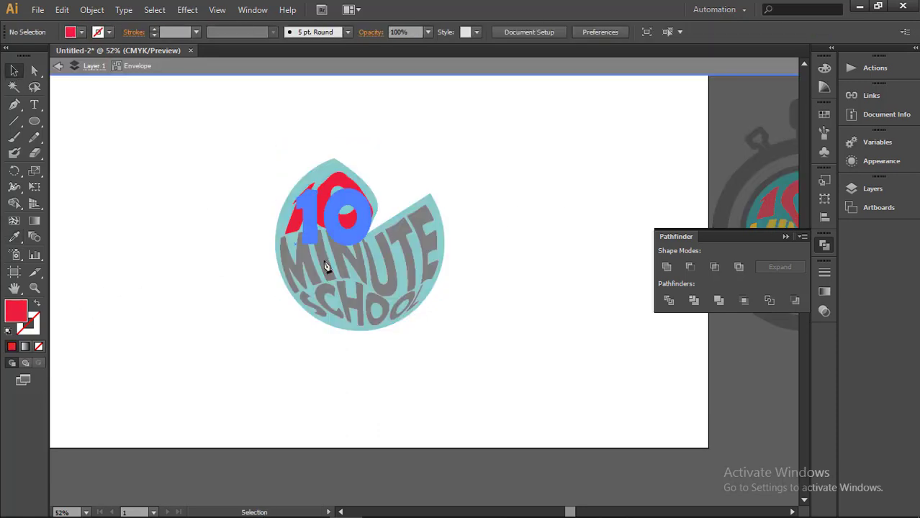
pyautogui.press('Escape')
# - Colour the warped 'MINUTE' yellow, sampled from the reference logo
pyautogui.doubleClick(426, 243)
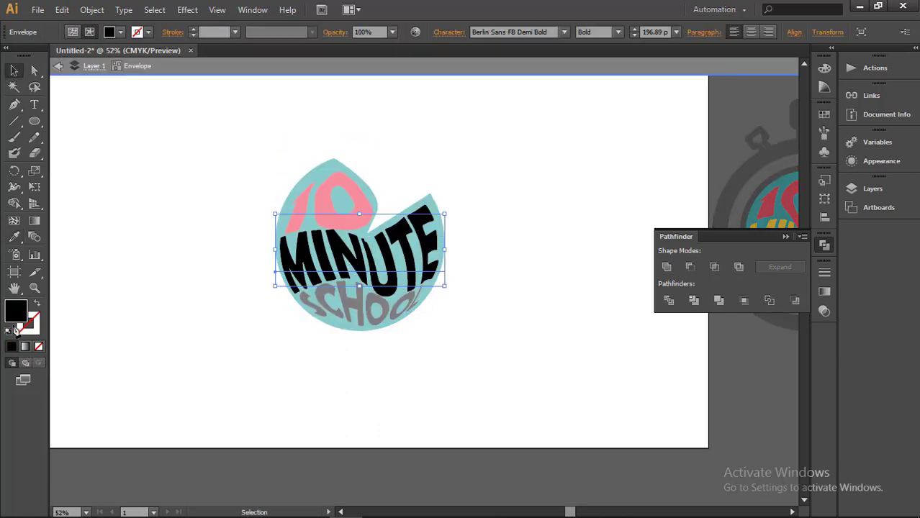
pyautogui.click(14, 240)
pyautogui.click(776, 229)
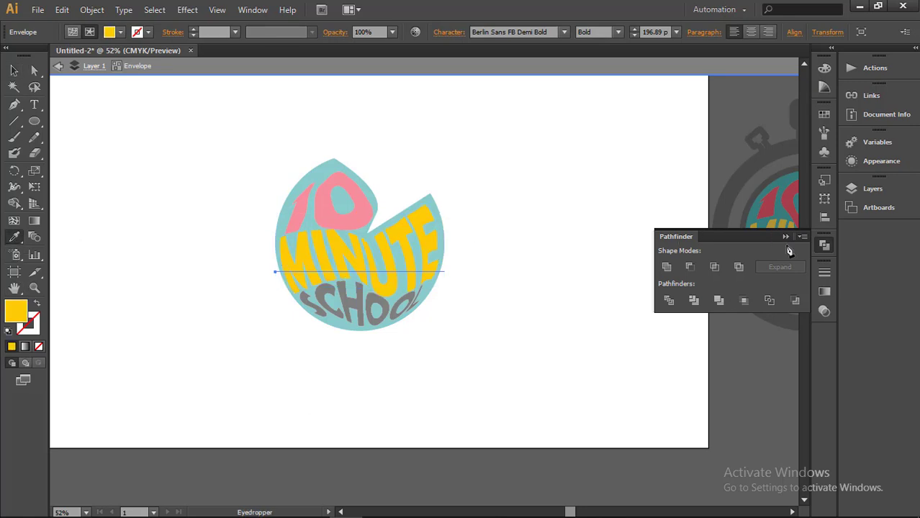
pyautogui.click(14, 70)
pyautogui.click(113, 164)
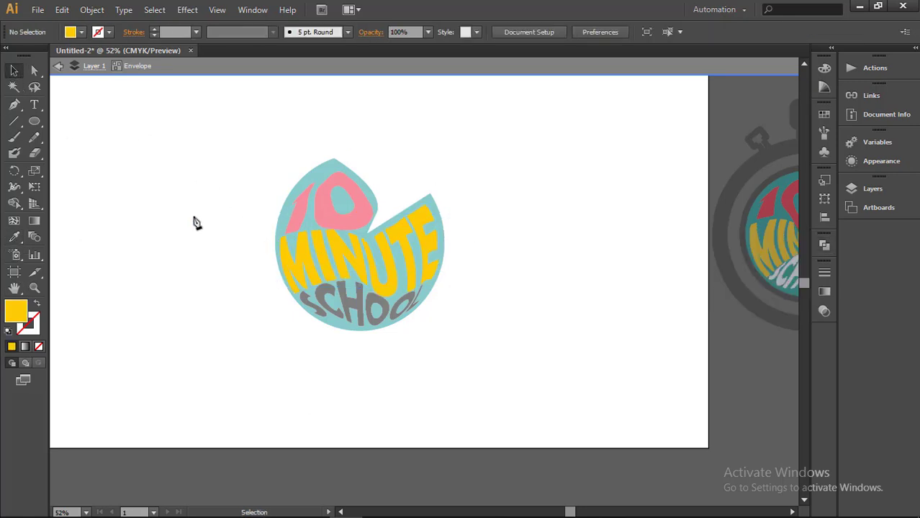
# - Make the warped 'SCHOOL' text white inside its isolated envelope
pyautogui.doubleClick(195, 222)
pyautogui.click(387, 305)
pyautogui.doubleClick(17, 311)
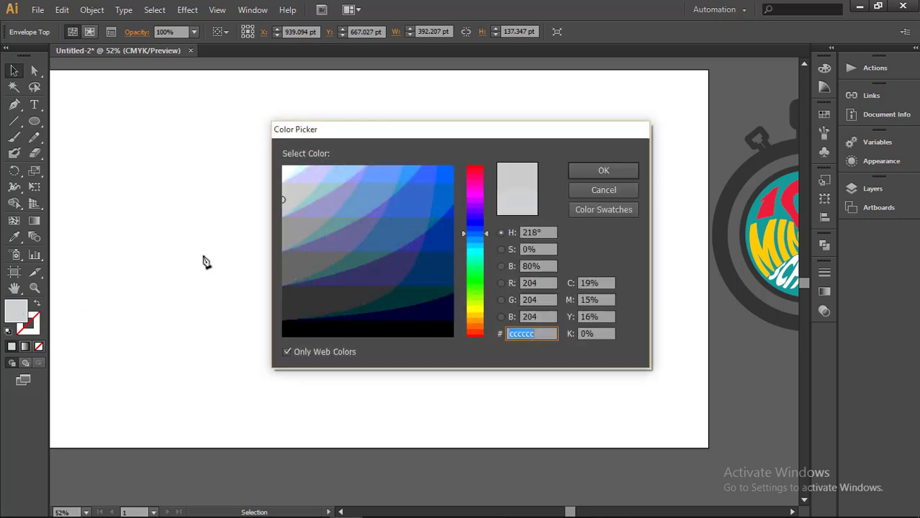
pyautogui.click(611, 189)
pyautogui.doubleClick(363, 319)
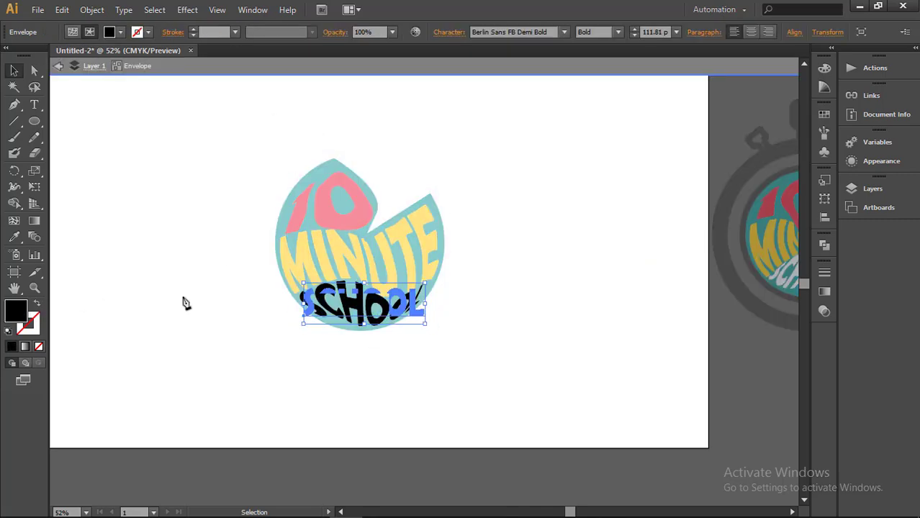
pyautogui.doubleClick(16, 311)
pyautogui.click(284, 170)
pyautogui.click(573, 174)
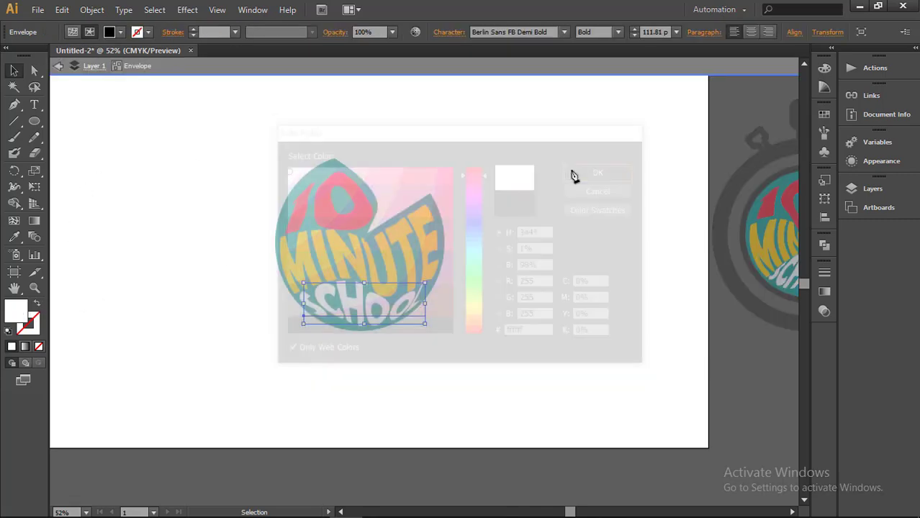
pyautogui.doubleClick(551, 193)
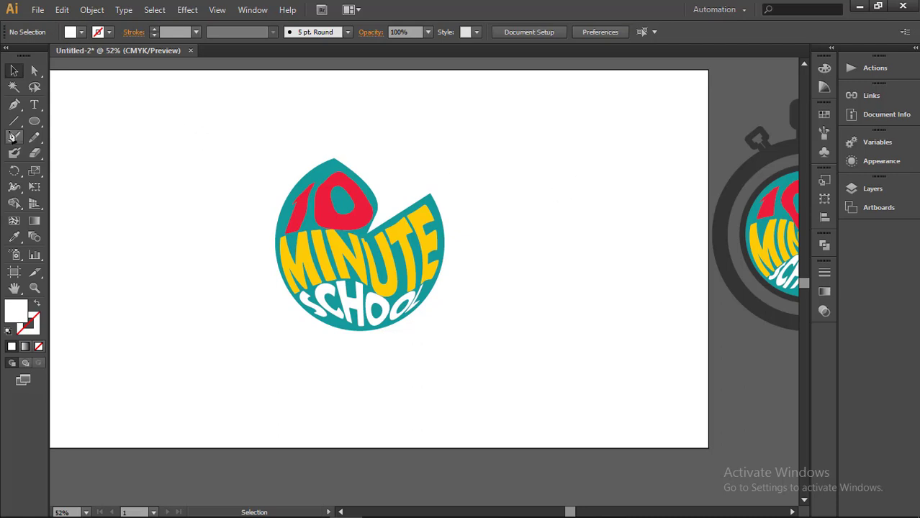
# - Draw a circle over the logo with no fill and a 21 pt #333333 stroke
pyautogui.click(34, 121)
pyautogui.moveTo(282, 151); pyautogui.dragTo(444, 349)
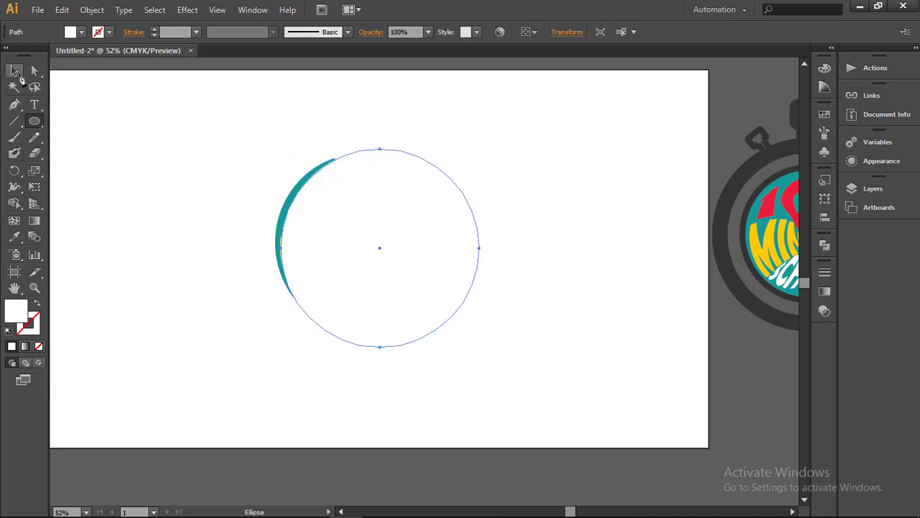
pyautogui.click(15, 70)
pyautogui.moveTo(408, 251); pyautogui.dragTo(393, 247)
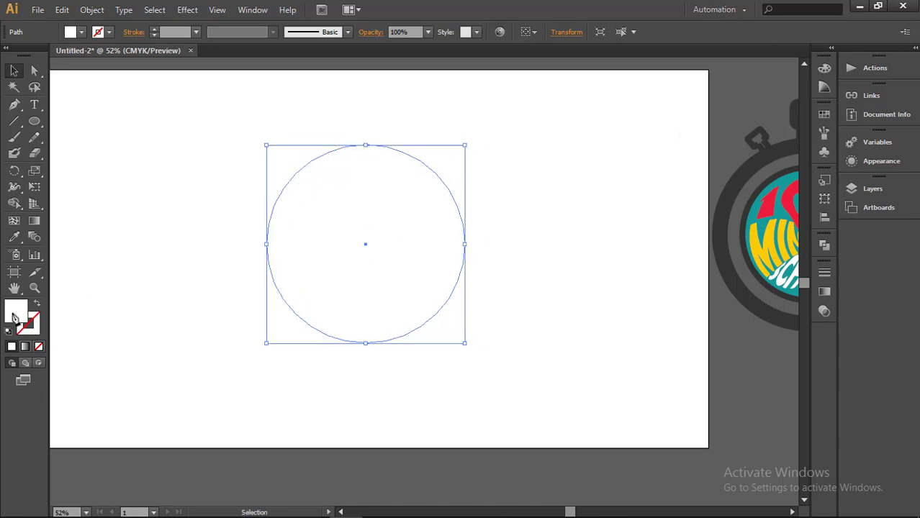
pyautogui.click(38, 346)
pyautogui.doubleClick(27, 323)
pyautogui.click(349, 300)
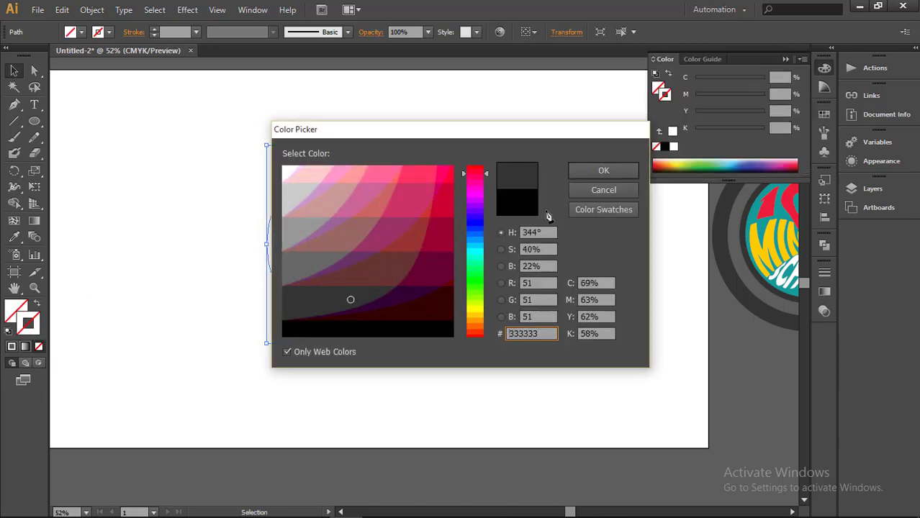
pyautogui.click(598, 170)
pyautogui.click(154, 29)
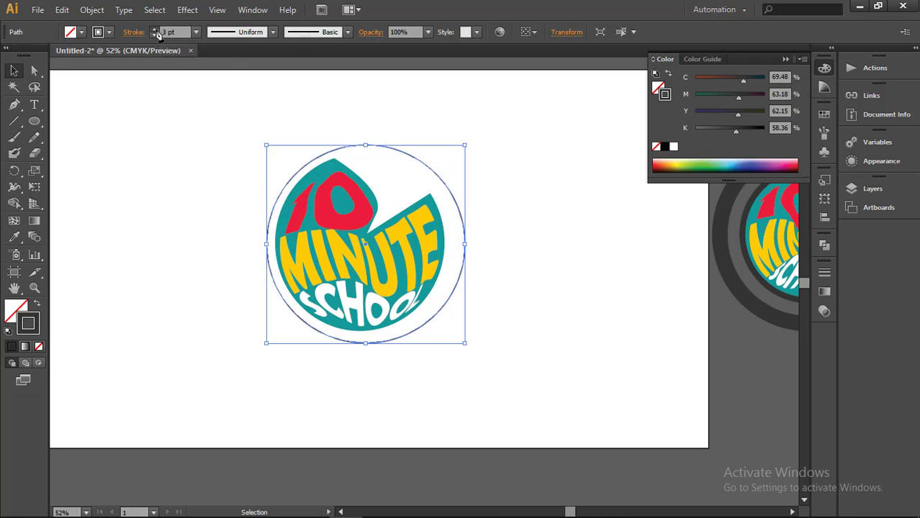
pyautogui.click(154, 28)
pyautogui.click(154, 35)
pyautogui.click(154, 35)
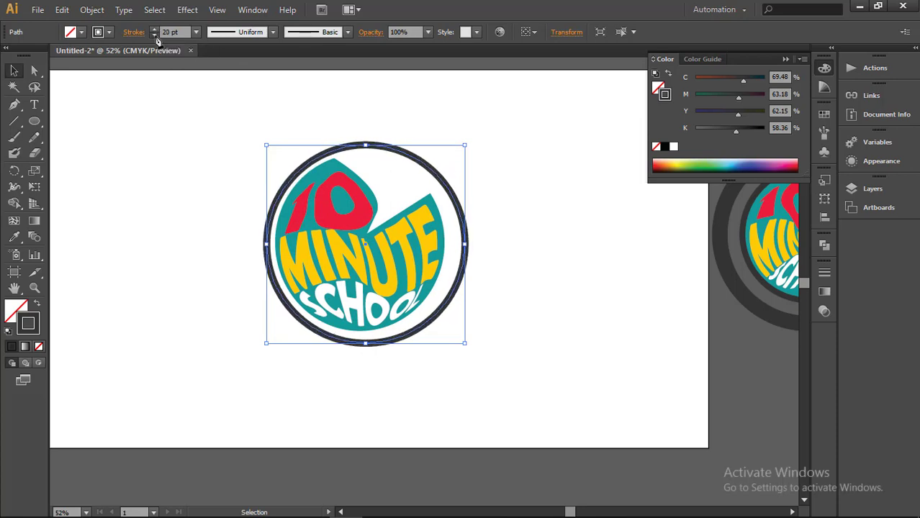
pyautogui.click(154, 35)
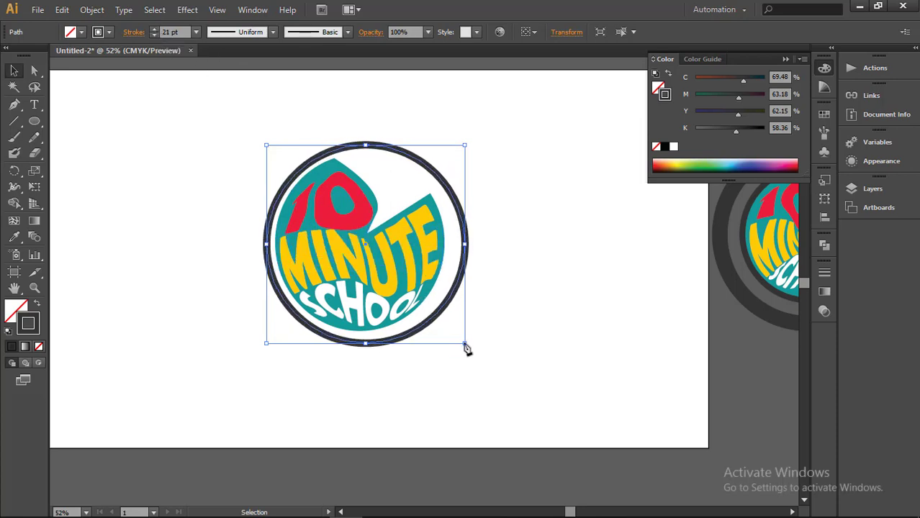
# - Resize and centre the dark ring so it hugs the teal circle
pyautogui.moveTo(465, 348); pyautogui.dragTo(455, 334)
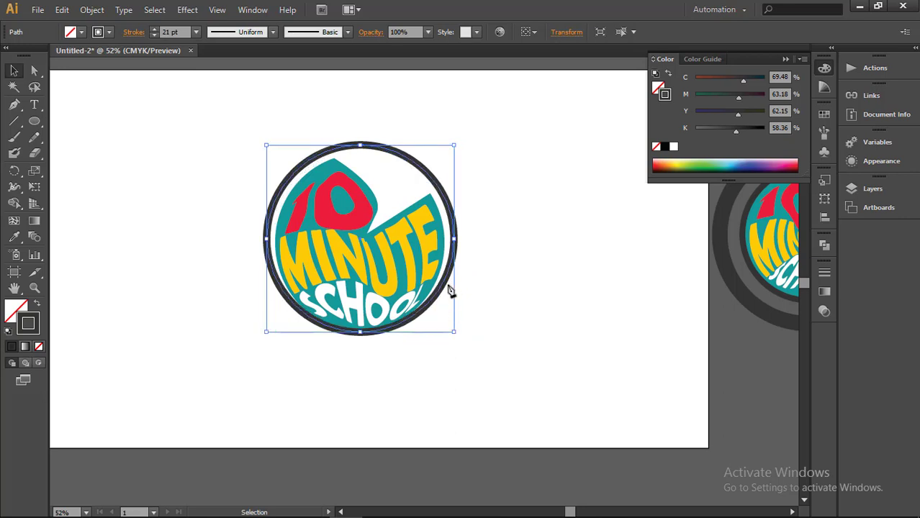
pyautogui.moveTo(450, 282); pyautogui.dragTo(452, 288)
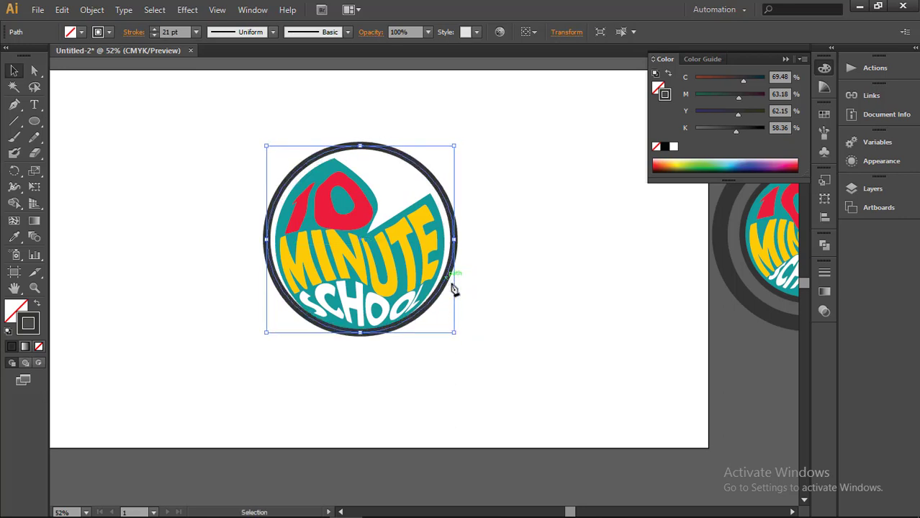
pyautogui.moveTo(454, 336); pyautogui.dragTo(455, 324)
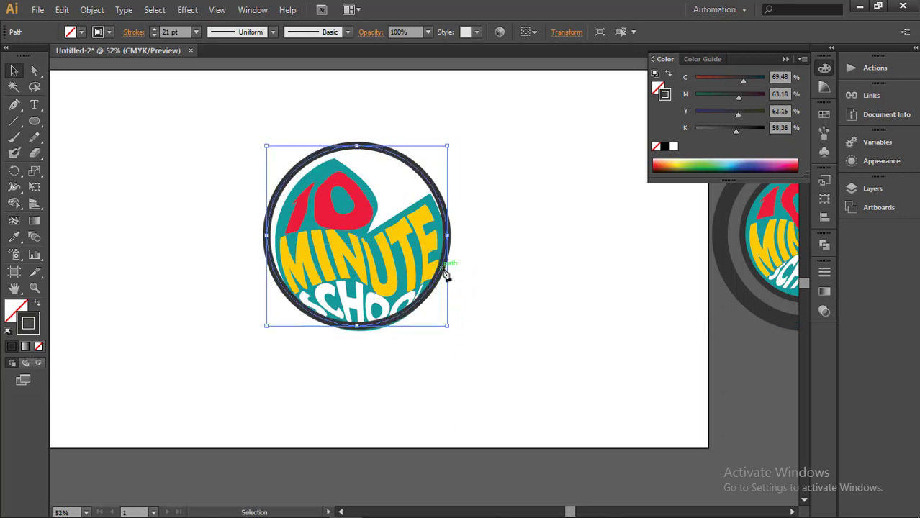
pyautogui.moveTo(446, 276); pyautogui.dragTo(451, 280)
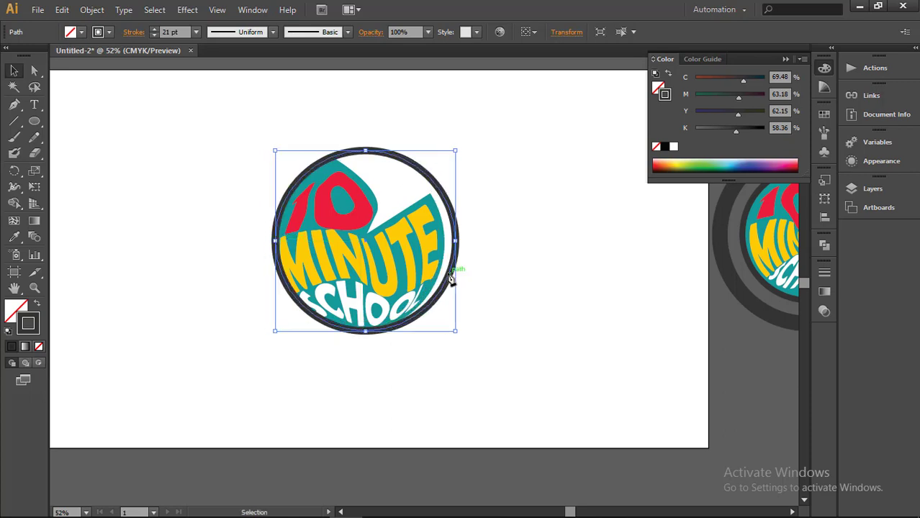
pyautogui.moveTo(456, 336); pyautogui.dragTo(448, 330)
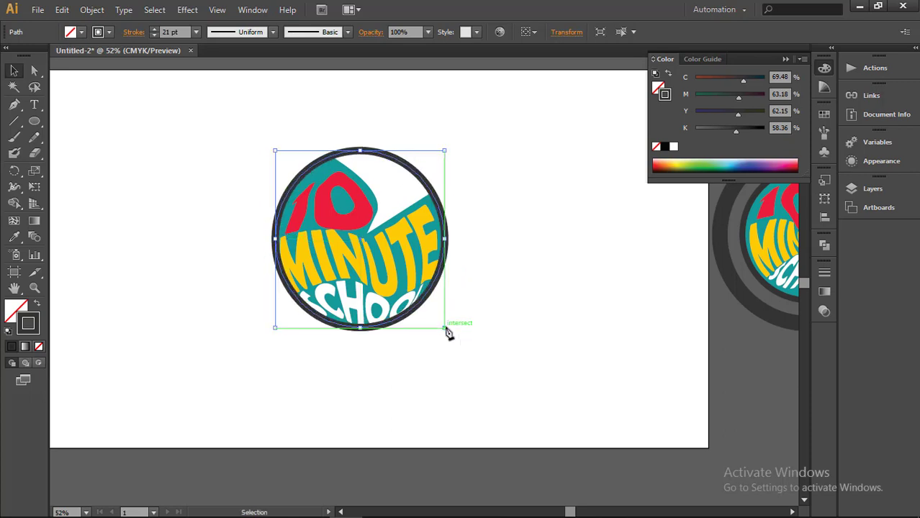
pyautogui.click(515, 286)
pyautogui.click(437, 288)
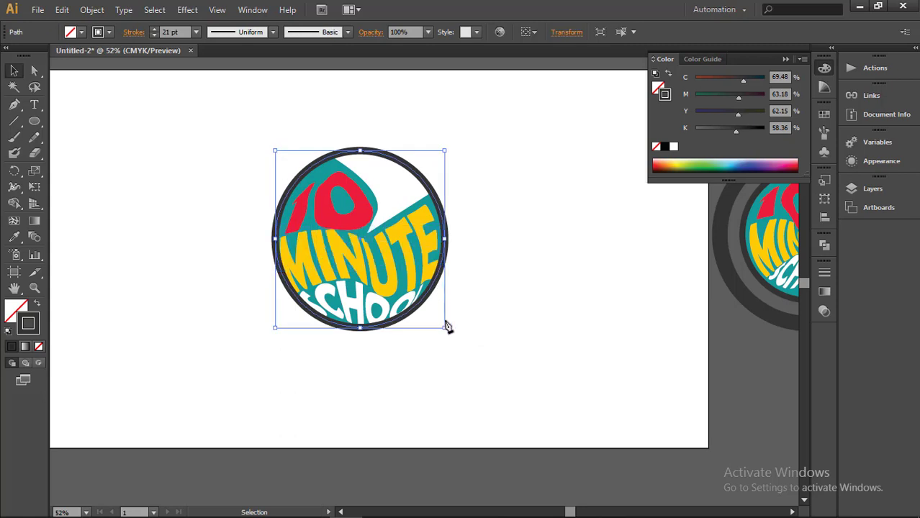
pyautogui.moveTo(444, 333); pyautogui.dragTo(449, 341)
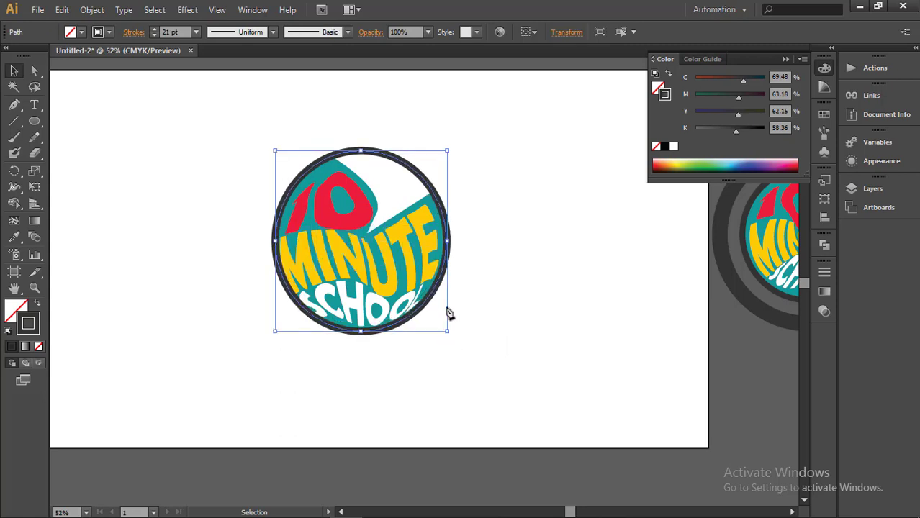
pyautogui.moveTo(429, 308); pyautogui.dragTo(450, 338)
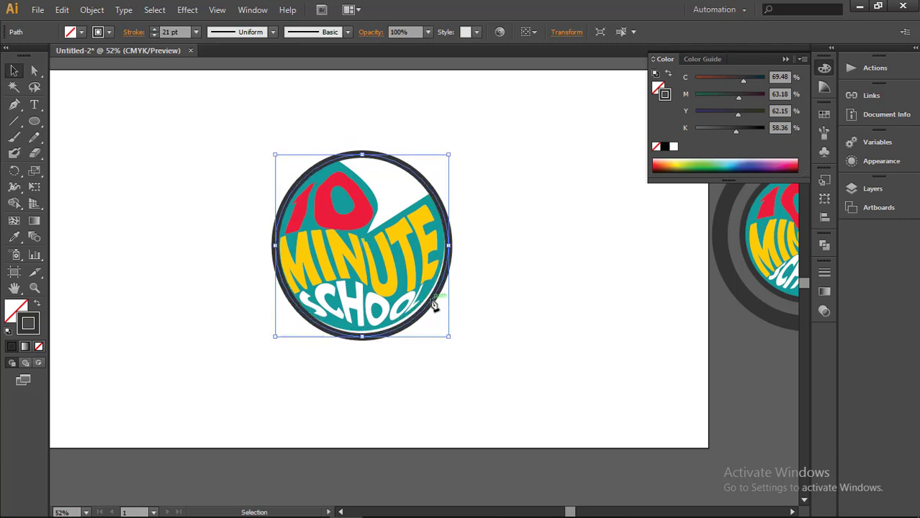
pyautogui.press('Up')
pyautogui.press('Up')
pyautogui.press('Up')
pyautogui.press('Up')
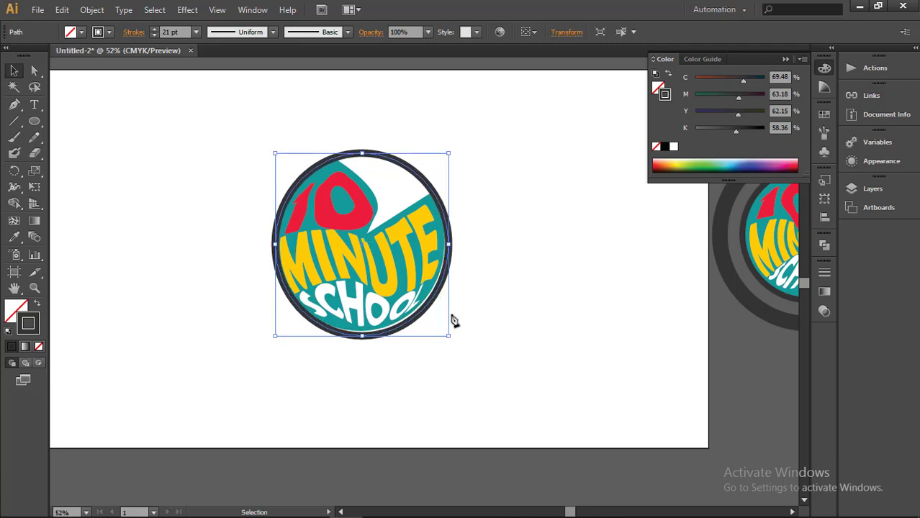
pyautogui.press('Up')
pyautogui.press('Up')
pyautogui.press('Up')
pyautogui.press('Up')
pyautogui.click(649, 252)
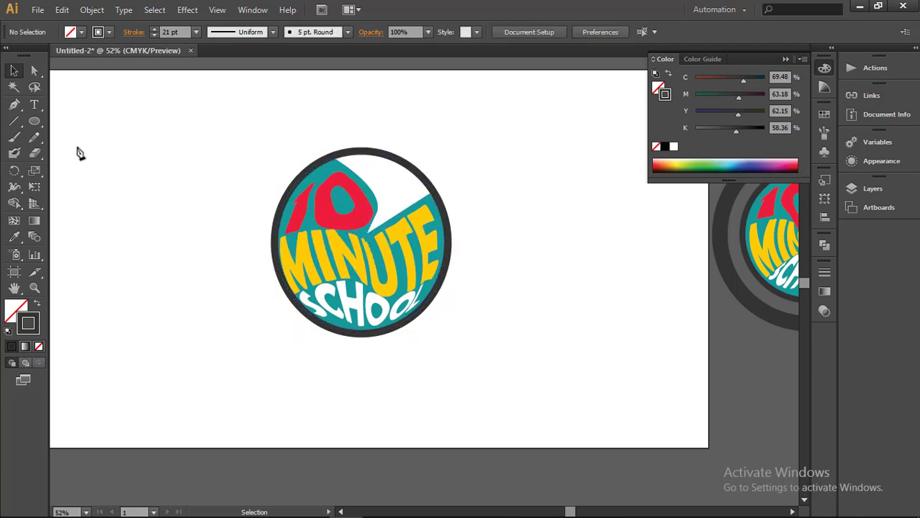
# - Duplicate the ring as a 42 pt outer ring enlarged around the logo
pyautogui.click(292, 192)
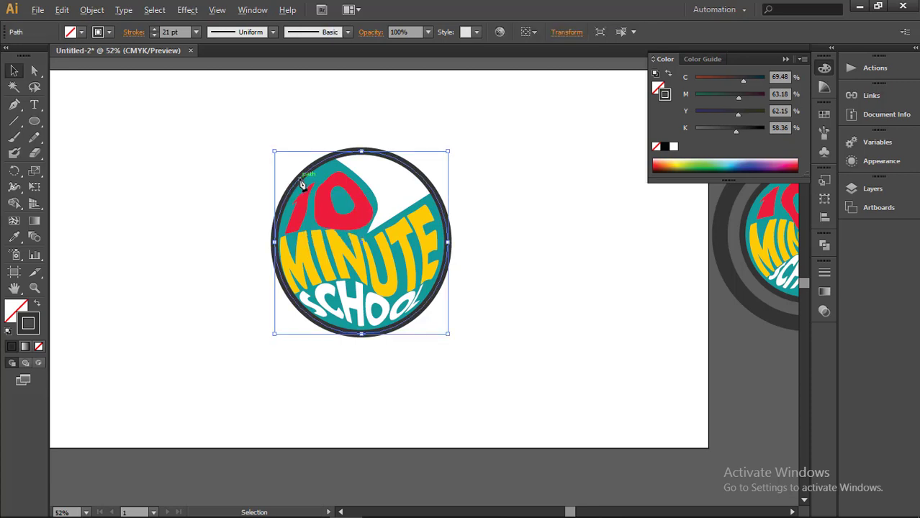
pyautogui.moveTo(292, 192); pyautogui.dragTo(111, 163)
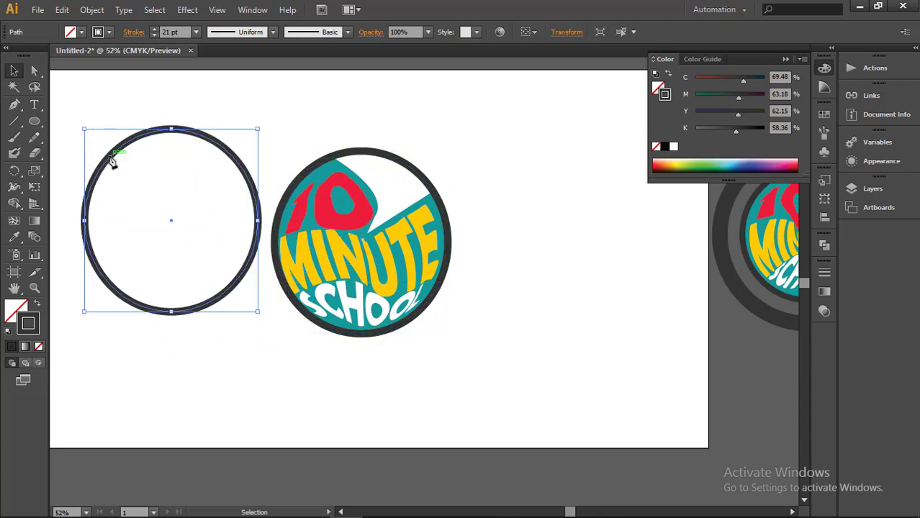
pyautogui.click(154, 29)
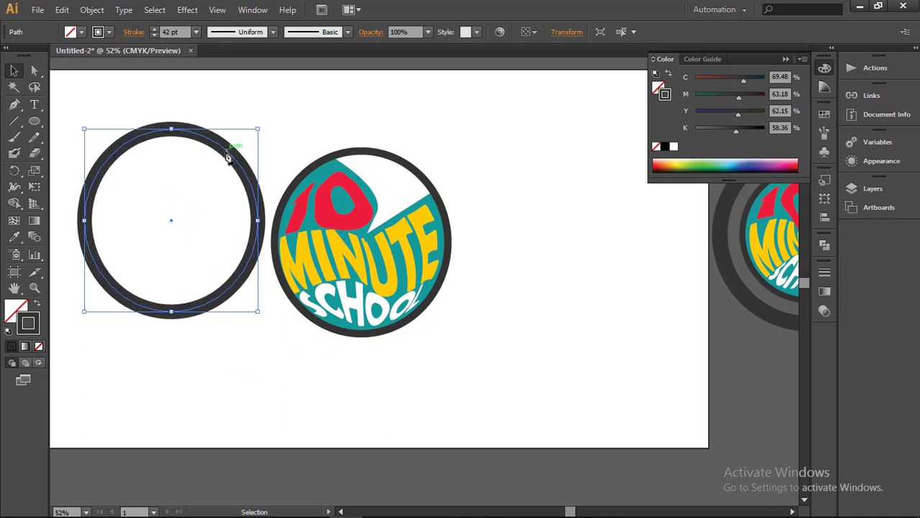
pyautogui.moveTo(229, 152)
pyautogui.mouseDown()
pyautogui.moveTo(419, 167)
pyautogui.moveTo(366, 142)
pyautogui.mouseUp()
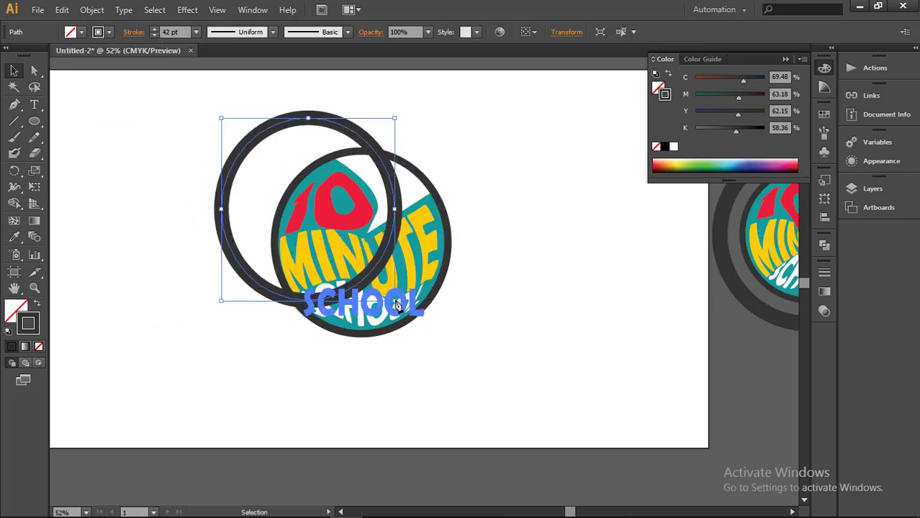
pyautogui.moveTo(395, 303); pyautogui.dragTo(432, 339)
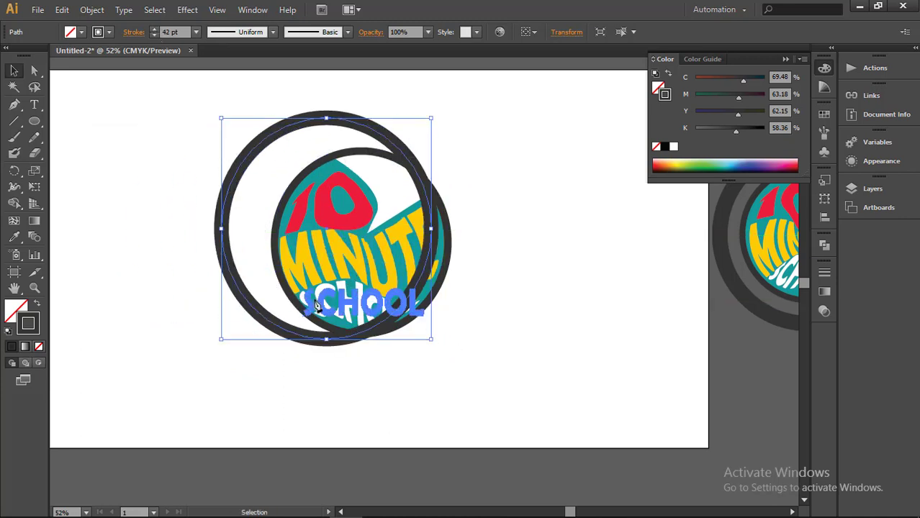
pyautogui.moveTo(304, 334); pyautogui.dragTo(312, 338)
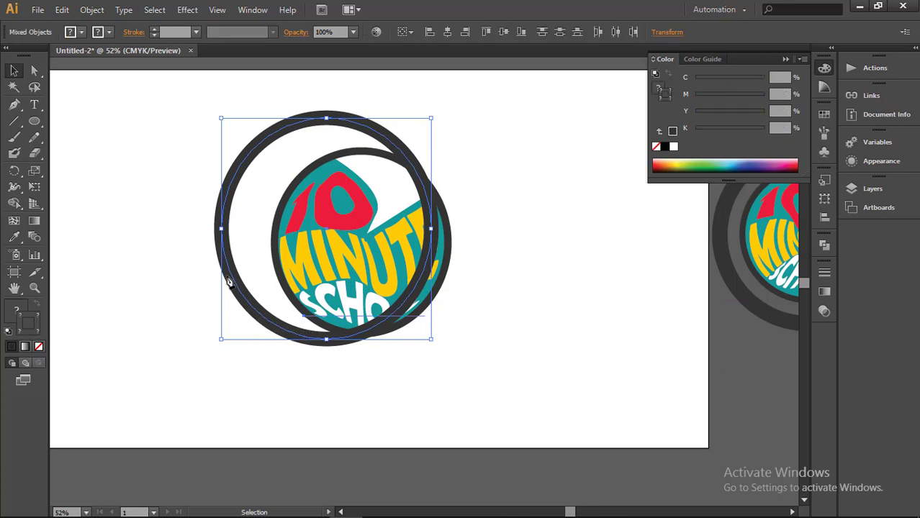
pyautogui.moveTo(229, 283); pyautogui.dragTo(239, 275)
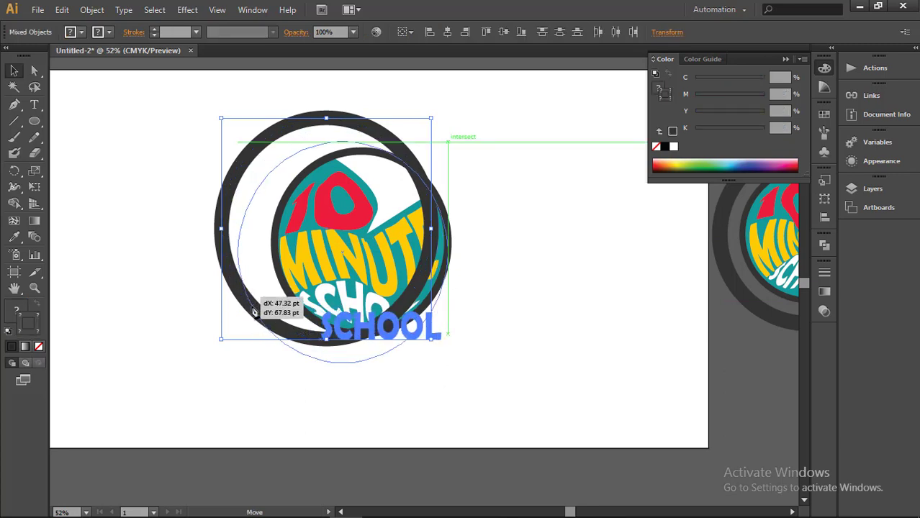
pyautogui.rightClick(239, 275)
pyautogui.click(299, 278)
pyautogui.click(228, 253)
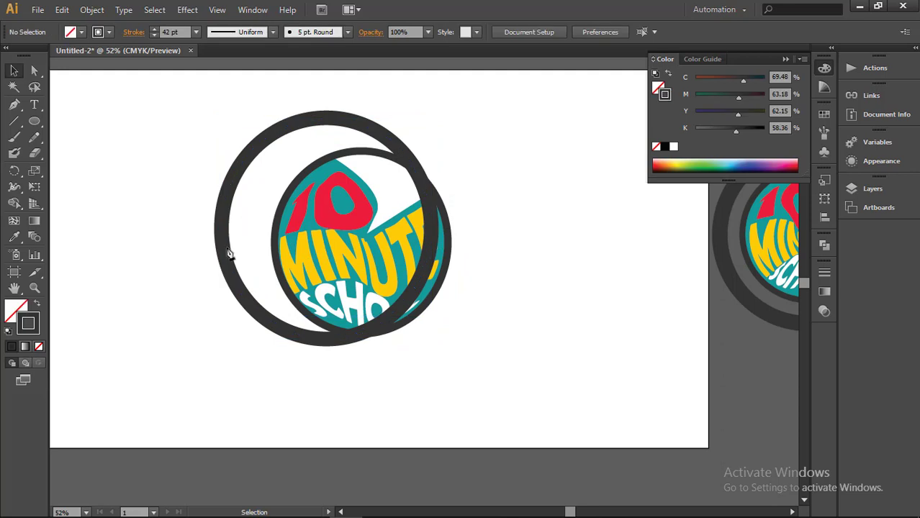
# - Nudge the outer ring with arrow keys until it is concentric with the logo
pyautogui.moveTo(229, 255); pyautogui.dragTo(232, 265)
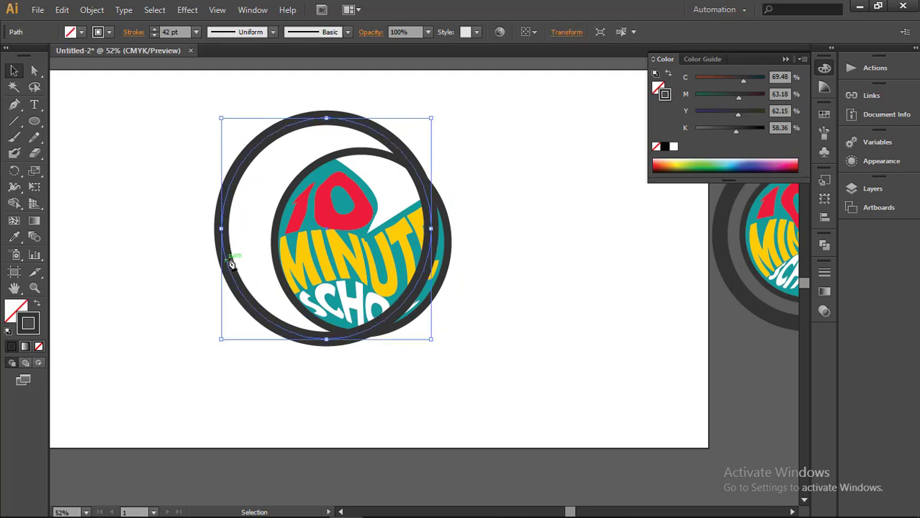
pyautogui.hotkey('shift', 'Right')
pyautogui.hotkey('shift', 'Right')
pyautogui.hotkey('shift', 'Right')
pyautogui.hotkey('shift', 'Right')
pyautogui.hotkey('shift', 'Right')
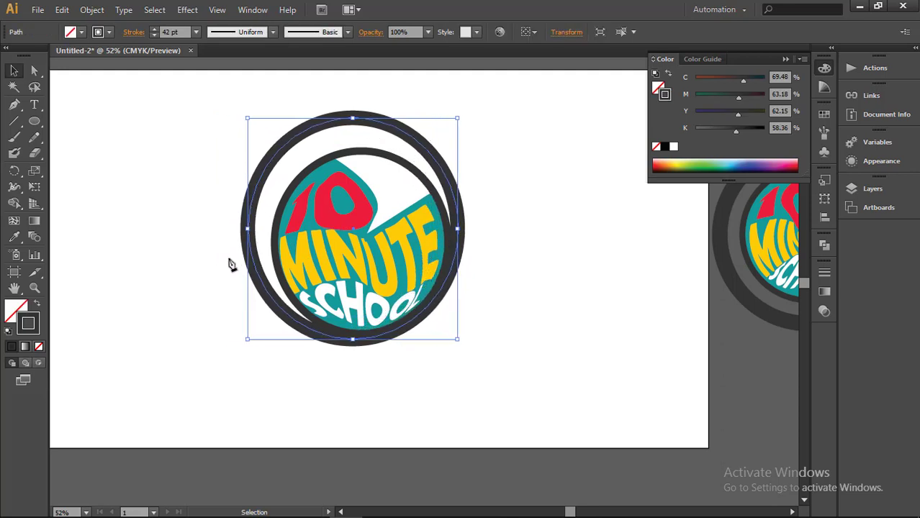
pyautogui.hotkey('shift', 'Right')
pyautogui.hotkey('shift', 'Down')
pyautogui.hotkey('shift', 'Down')
pyautogui.press('Right')
pyautogui.press('Right')
pyautogui.press('Right')
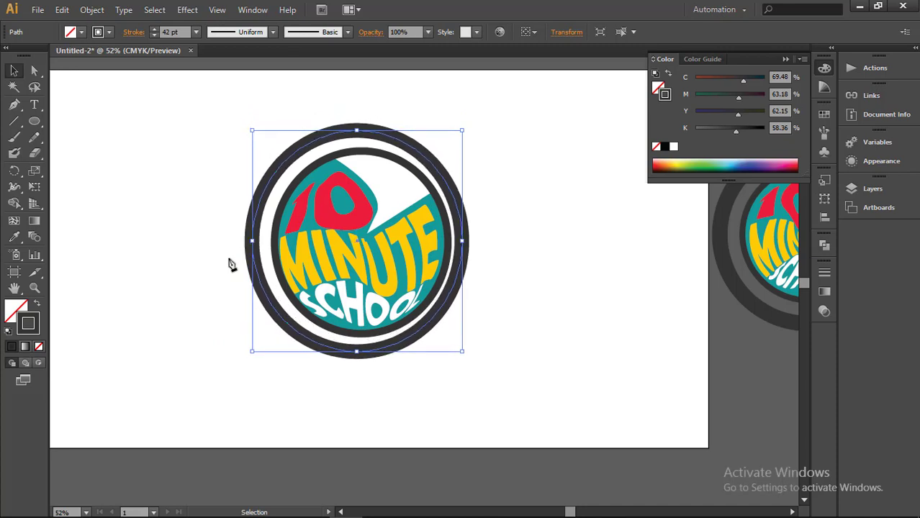
pyautogui.hotkey('shift', 'Right')
pyautogui.press('Left')
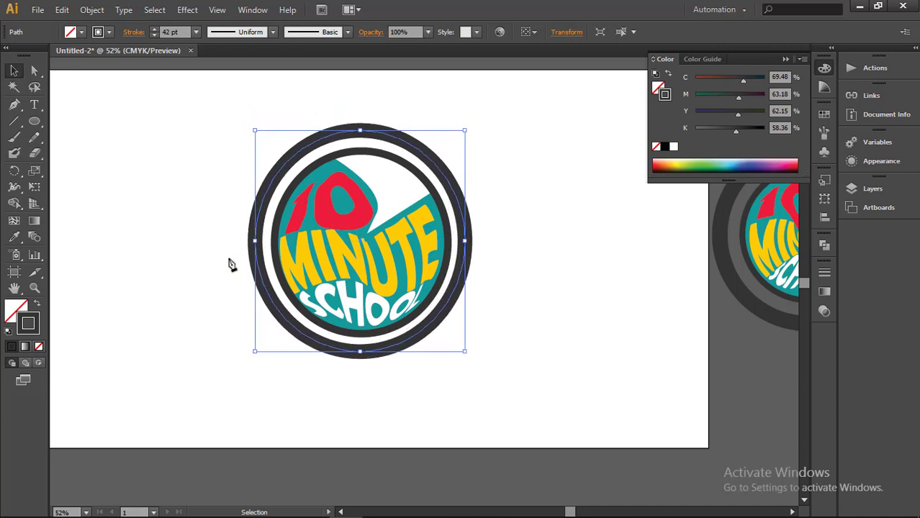
pyautogui.press('Down')
pyautogui.press('Right')
pyautogui.click(588, 263)
# - Select all logo parts and move the whole logo down and right
pyautogui.moveTo(198, 89); pyautogui.dragTo(551, 366)
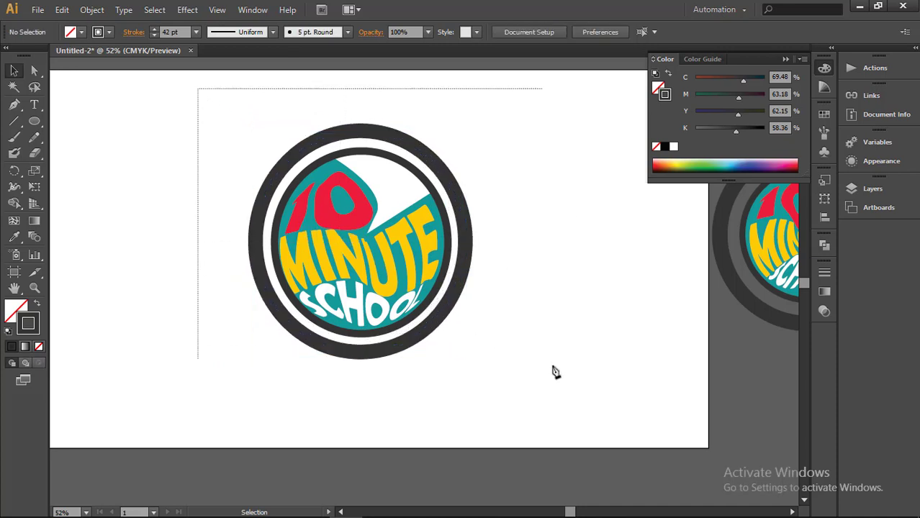
pyautogui.click(484, 269)
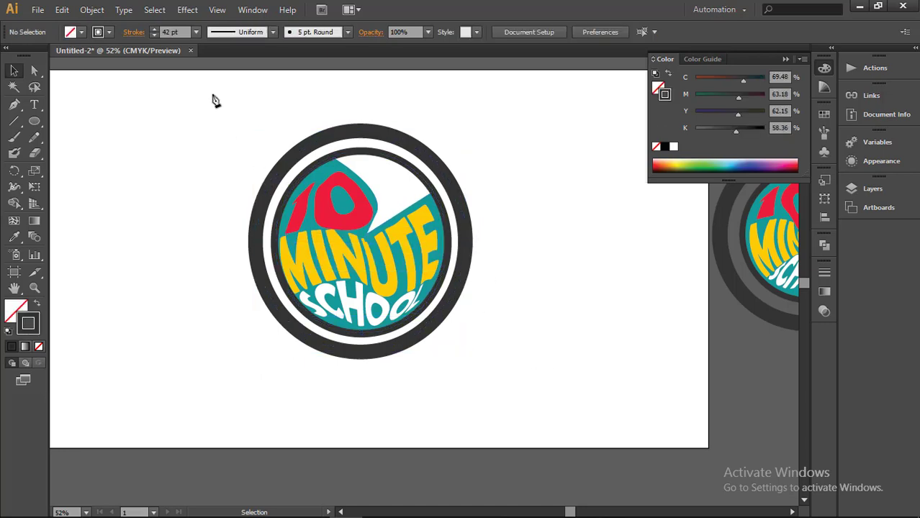
pyautogui.moveTo(213, 99); pyautogui.dragTo(446, 306)
pyautogui.moveTo(441, 173); pyautogui.dragTo(462, 247)
pyautogui.click(574, 195)
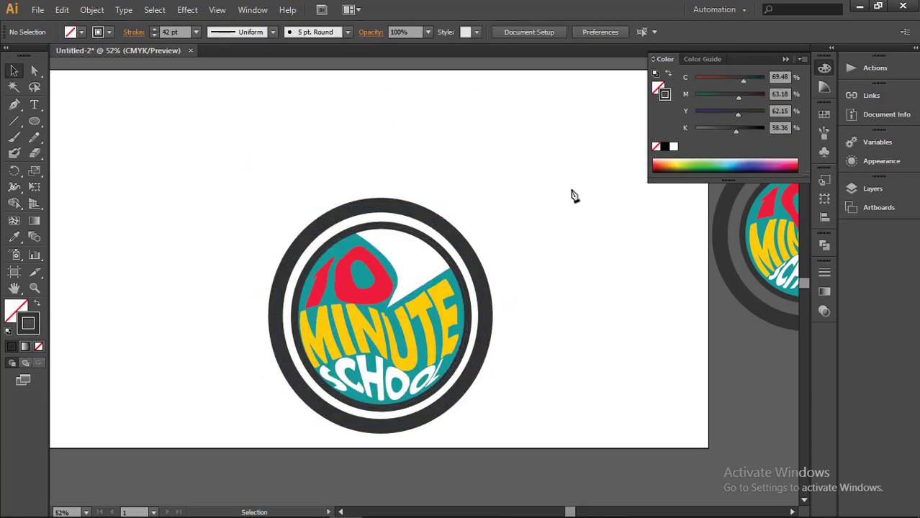
pyautogui.moveTo(33, 121); pyautogui.dragTo(87, 135)
# - Draw two rounded rectangles, a crown and a smaller neck piece beneath it
pyautogui.moveTo(145, 107); pyautogui.dragTo(172, 133)
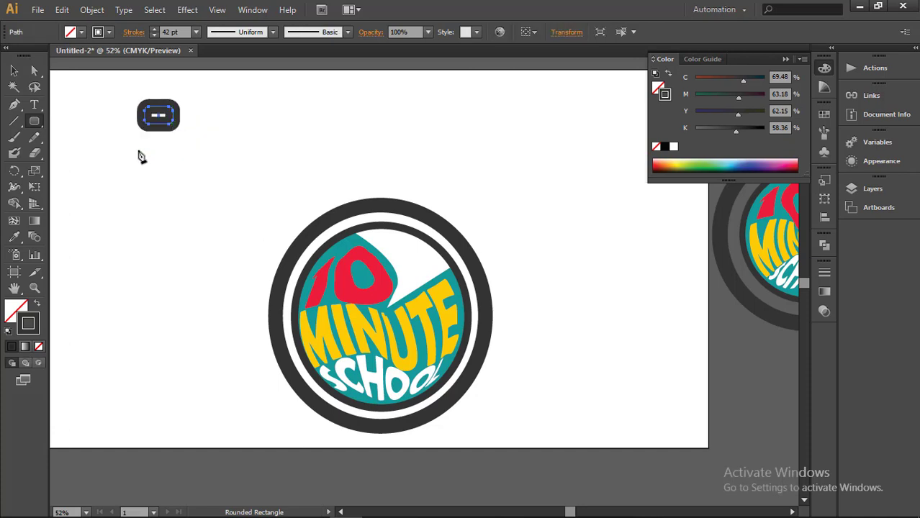
pyautogui.click(107, 129)
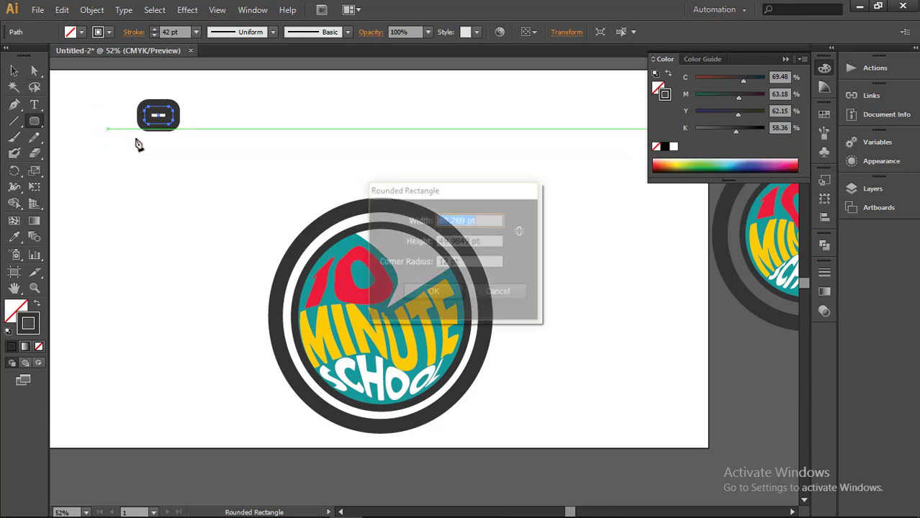
pyautogui.click(434, 292)
pyautogui.press('v')
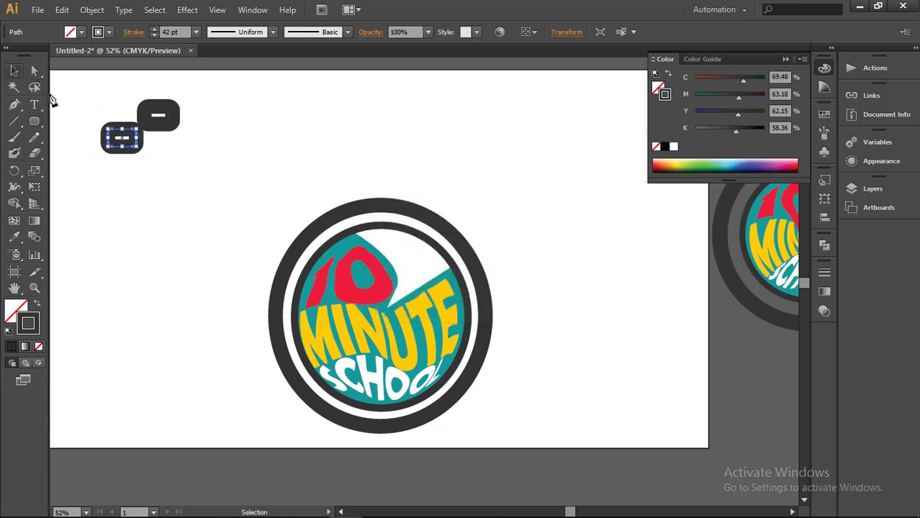
pyautogui.moveTo(123, 147)
pyautogui.mouseDown()
pyautogui.moveTo(154, 205)
pyautogui.moveTo(138, 194)
pyautogui.moveTo(163, 142)
pyautogui.moveTo(172, 149)
pyautogui.moveTo(165, 142)
pyautogui.mouseUp()
# - Group the two crown pieces and place the group on top of the ring
pyautogui.click(218, 144)
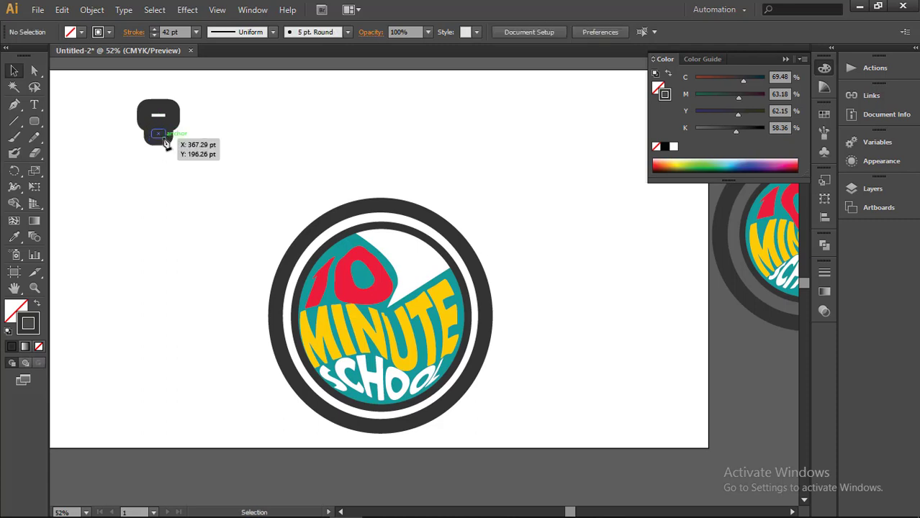
pyautogui.click(179, 126)
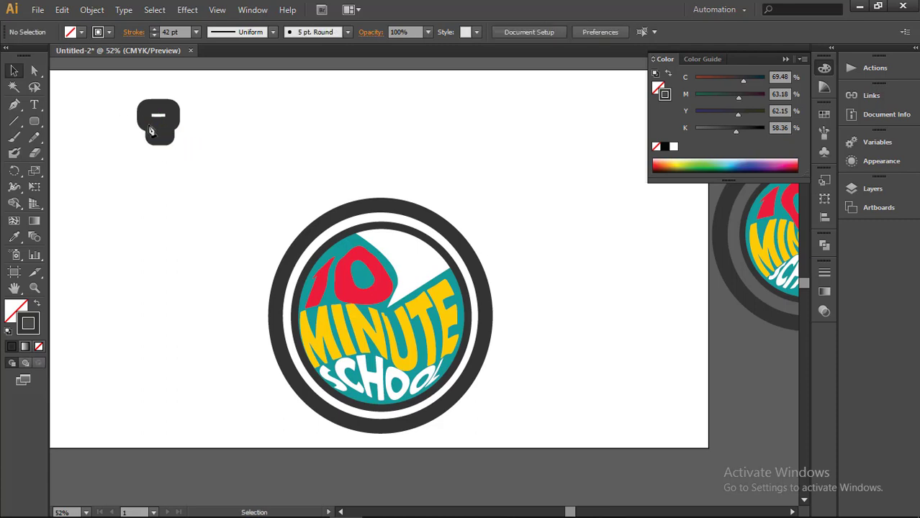
pyautogui.click(151, 131)
pyautogui.click(198, 159)
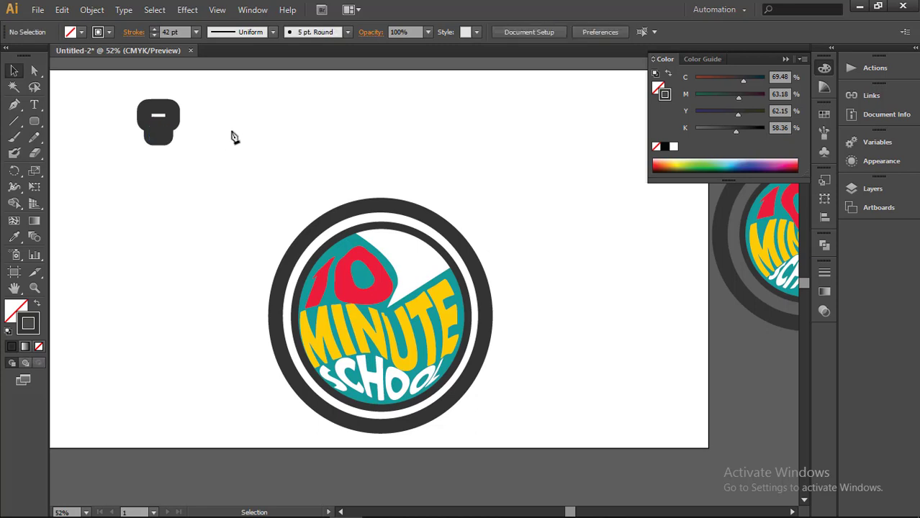
pyautogui.moveTo(220, 169)
pyautogui.mouseDown()
pyautogui.moveTo(156, 126)
pyautogui.moveTo(389, 194)
pyautogui.mouseUp()
pyautogui.rightClick(155, 126)
pyautogui.click(191, 190)
pyautogui.click(493, 154)
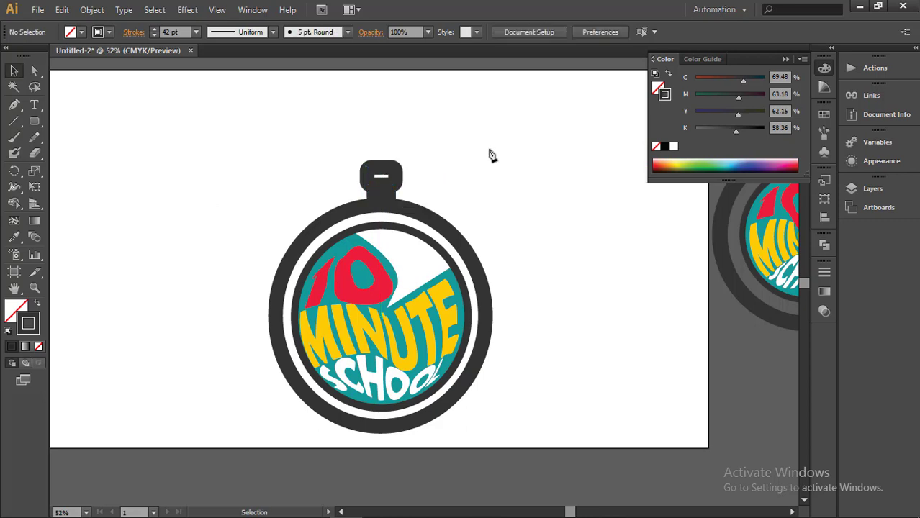
pyautogui.click(384, 196)
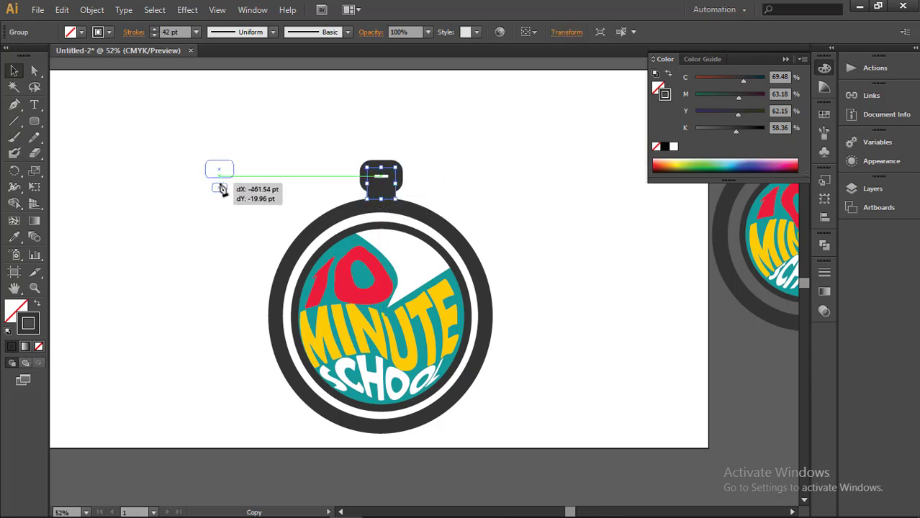
# - Copy the crown beside the logo and give it the inner ring's 21 pt stroke style
pyautogui.moveTo(384, 196); pyautogui.dragTo(222, 189)
pyautogui.press('i')
pyautogui.click(296, 321)
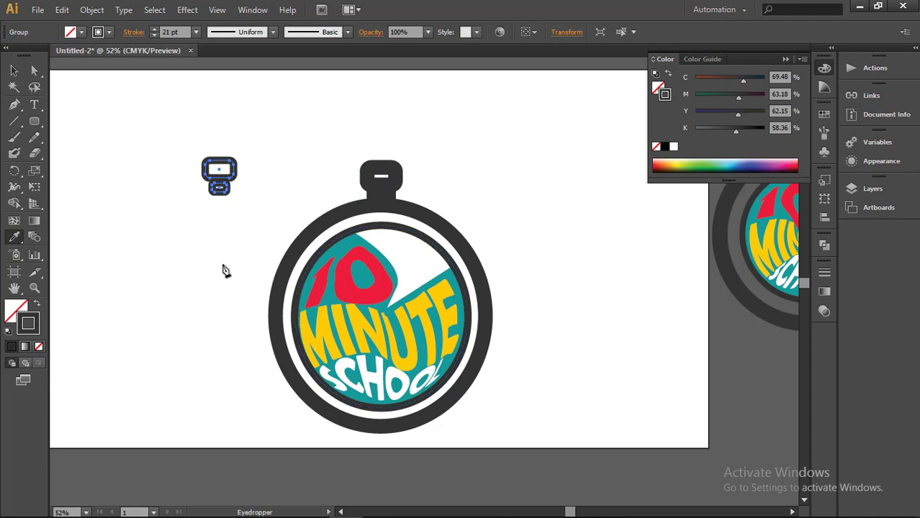
pyautogui.click(16, 72)
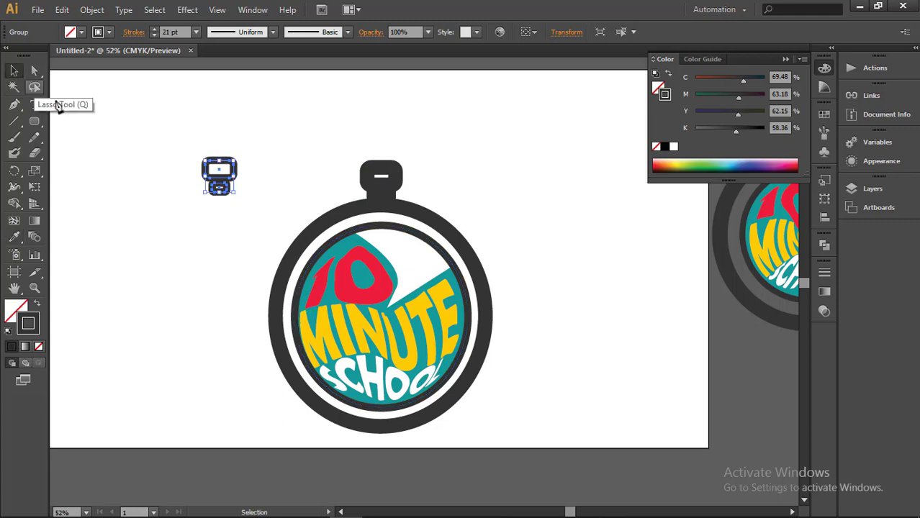
# - Ungroup the copy and shrink its rounded top square and neck piece
pyautogui.rightClick(237, 166)
pyautogui.click(289, 242)
pyautogui.click(240, 172)
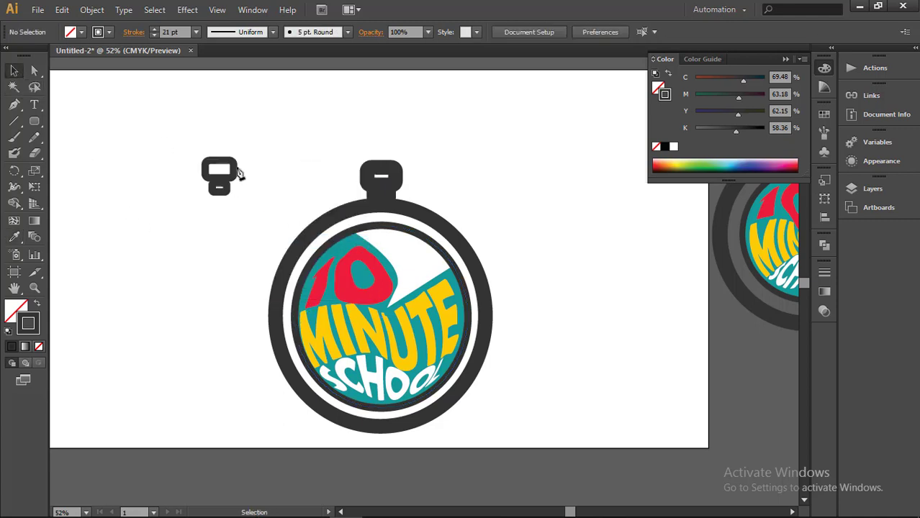
pyautogui.moveTo(236, 172); pyautogui.dragTo(230, 175)
pyautogui.click(222, 177)
pyautogui.moveTo(190, 141)
pyautogui.mouseDown()
pyautogui.moveTo(260, 215)
pyautogui.moveTo(223, 197)
pyautogui.moveTo(231, 175)
pyautogui.moveTo(220, 199)
pyautogui.mouseUp()
pyautogui.click(260, 178)
pyautogui.click(256, 180)
pyautogui.click(227, 199)
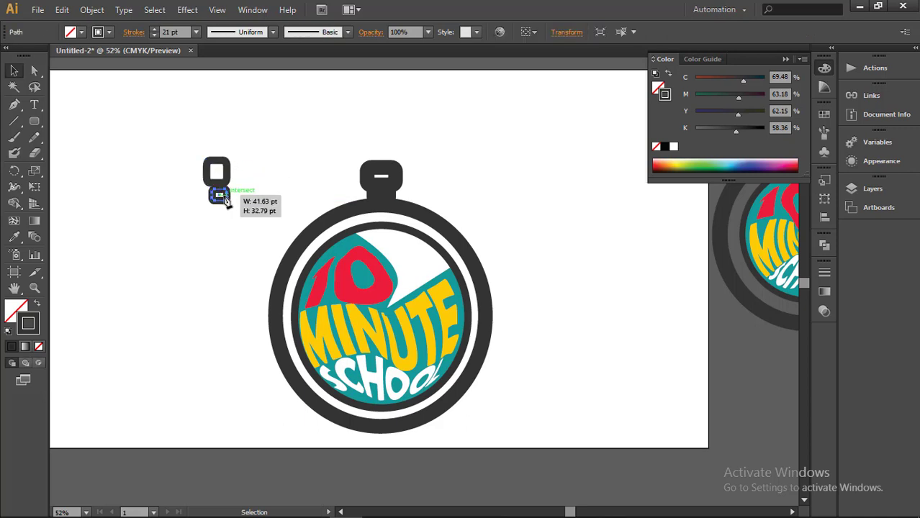
pyautogui.click(259, 181)
pyautogui.click(221, 201)
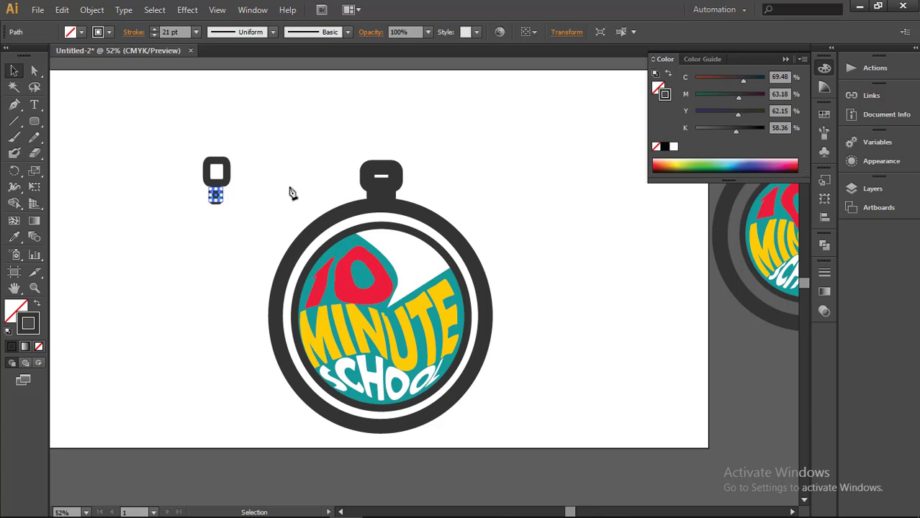
pyautogui.click(253, 180)
# - Regroup the smaller button pieces and duplicate a copy tilted about 45°
pyautogui.moveTo(261, 227); pyautogui.dragTo(260, 228)
pyautogui.rightClick(223, 183)
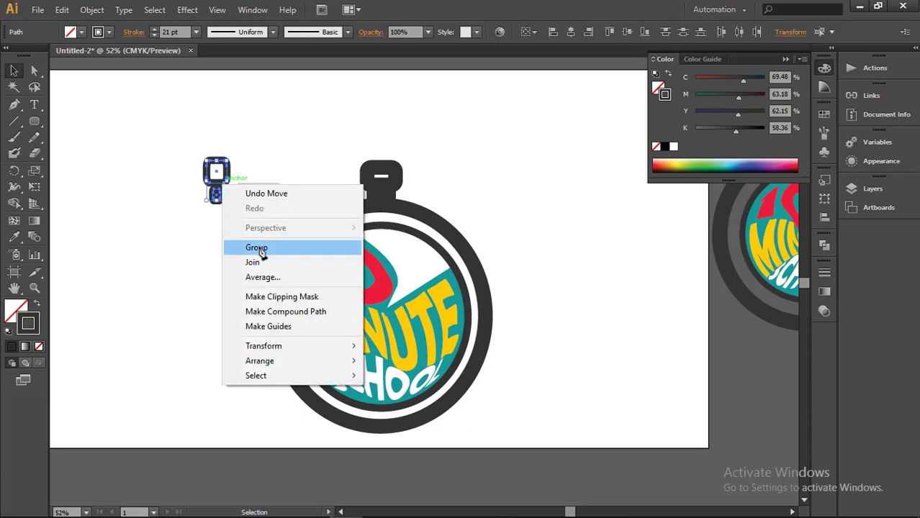
pyautogui.click(268, 251)
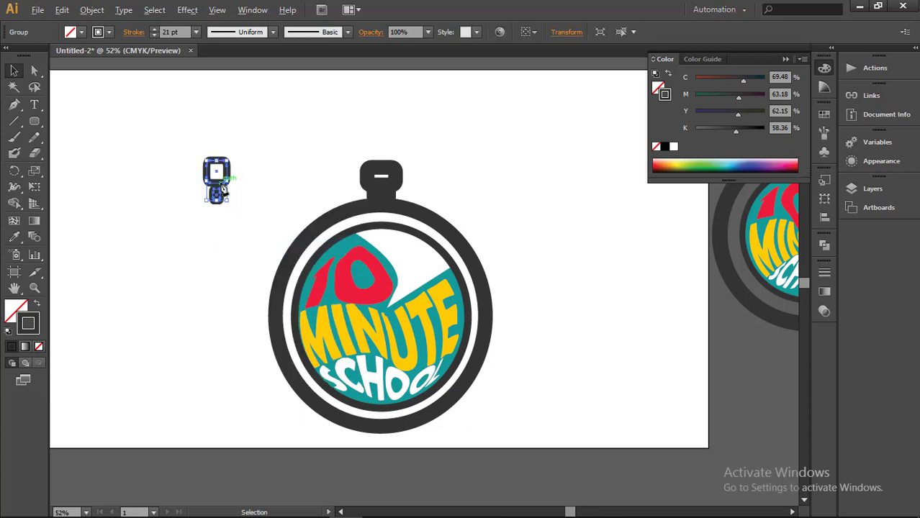
pyautogui.moveTo(222, 186)
pyautogui.mouseDown()
pyautogui.moveTo(286, 161)
pyautogui.moveTo(272, 139)
pyautogui.mouseUp()
pyautogui.moveTo(284, 163); pyautogui.dragTo(310, 216)
# - Place the tilted buttons at the ring's upper left and upper right, nudging the right one
pyautogui.click(333, 145)
pyautogui.click(218, 189)
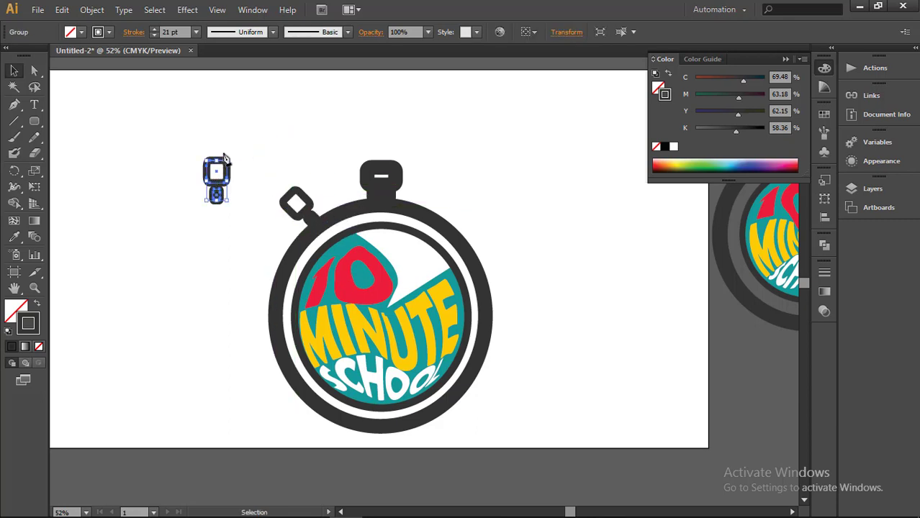
pyautogui.moveTo(234, 157)
pyautogui.mouseDown()
pyautogui.moveTo(229, 188)
pyautogui.moveTo(458, 204)
pyautogui.moveTo(459, 214)
pyautogui.mouseUp()
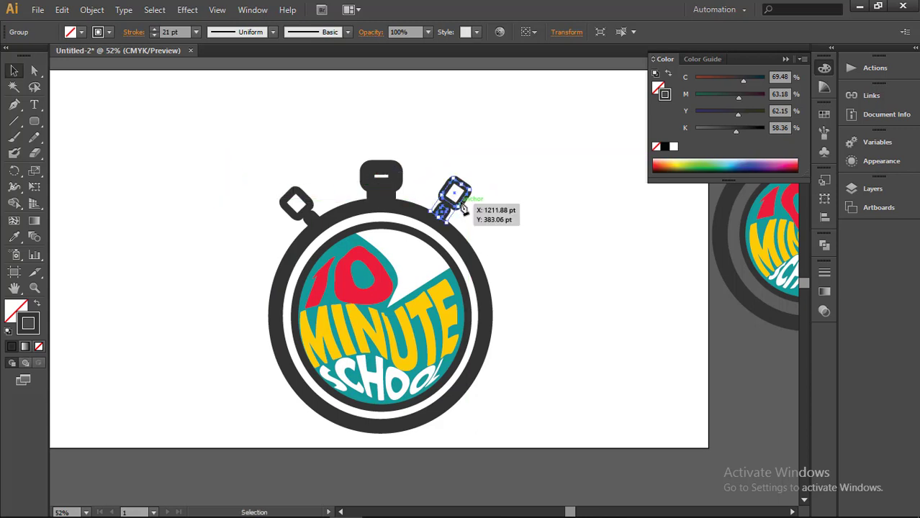
pyautogui.moveTo(458, 209); pyautogui.dragTo(458, 209)
pyautogui.click(493, 174)
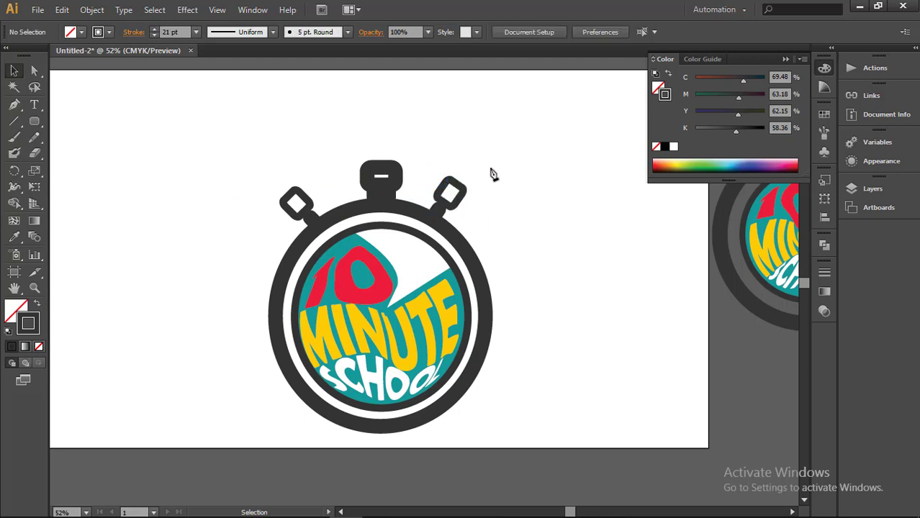
pyautogui.click(464, 193)
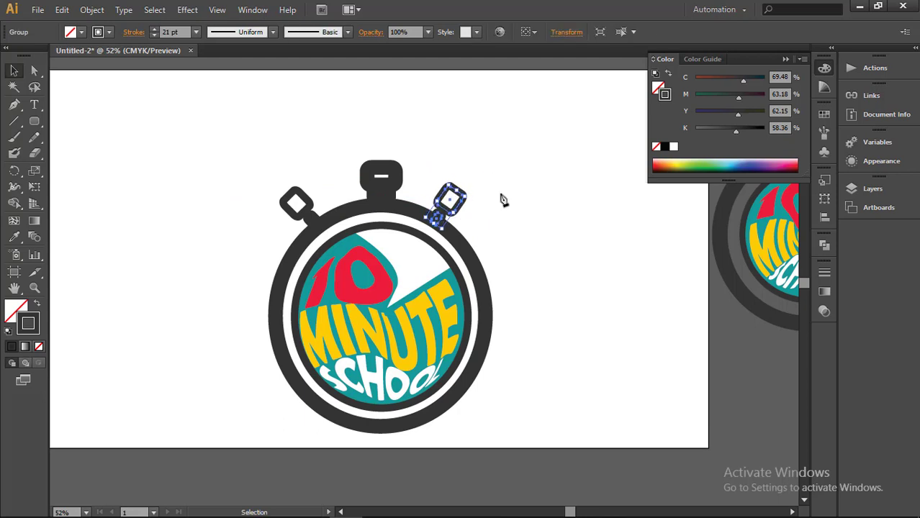
pyautogui.hotkey('shift', 'Right')
pyautogui.hotkey('shift', 'Right')
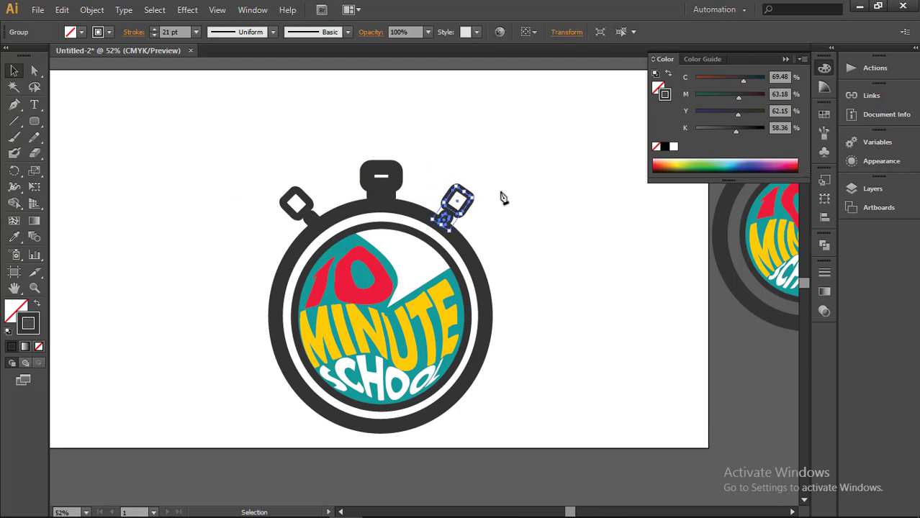
pyautogui.click(509, 207)
# - Move the whole stopwatch logo upward and group all its pieces
pyautogui.moveTo(205, 115); pyautogui.dragTo(659, 421)
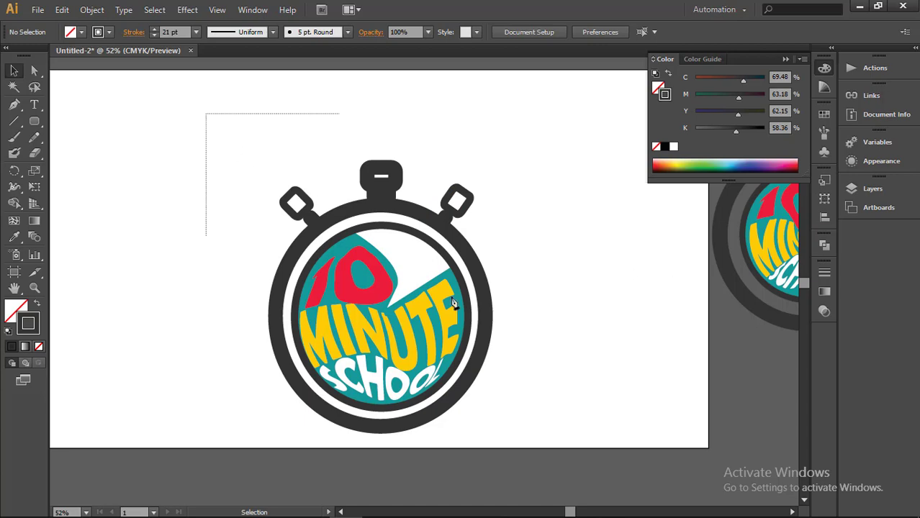
pyautogui.moveTo(423, 328); pyautogui.dragTo(422, 279)
pyautogui.rightClick(420, 252)
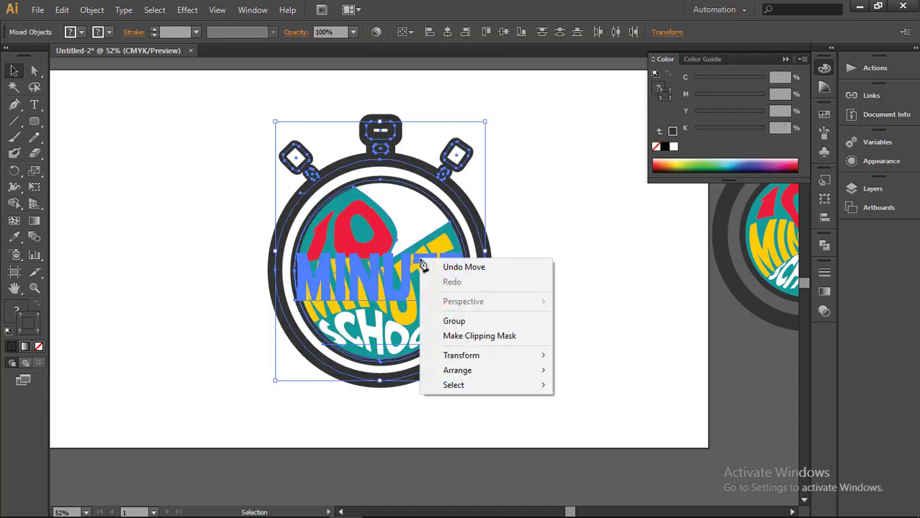
pyautogui.click(468, 322)
pyautogui.hotkey('ctrl', 'shift', 'a')
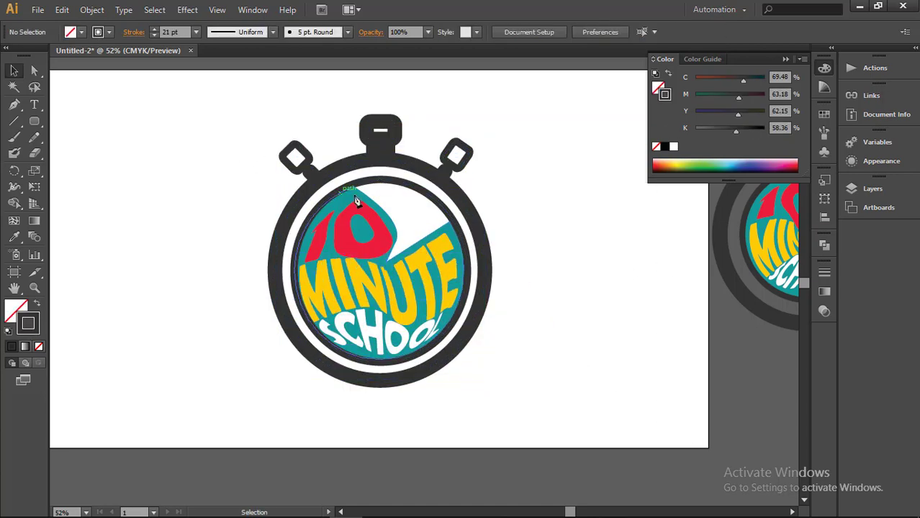
pyautogui.click(471, 337)
pyautogui.moveTo(484, 384); pyautogui.dragTo(485, 377)
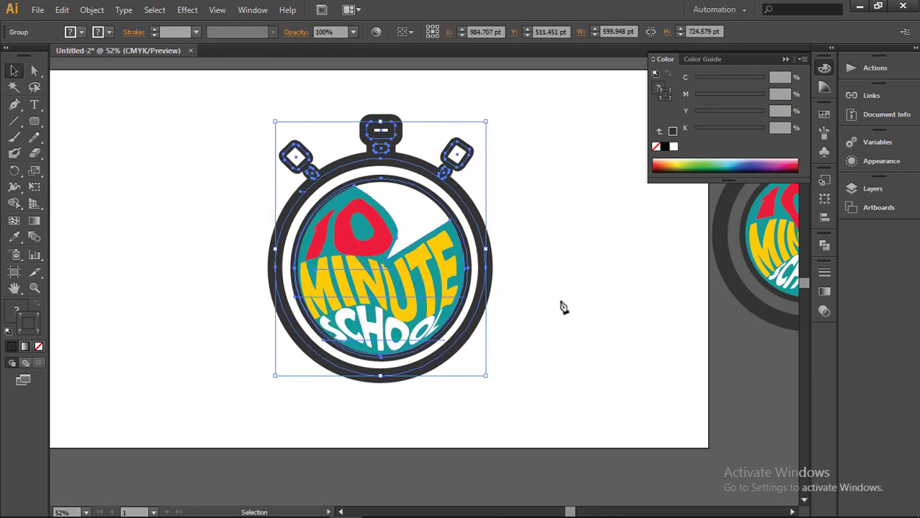
pyautogui.click(603, 322)
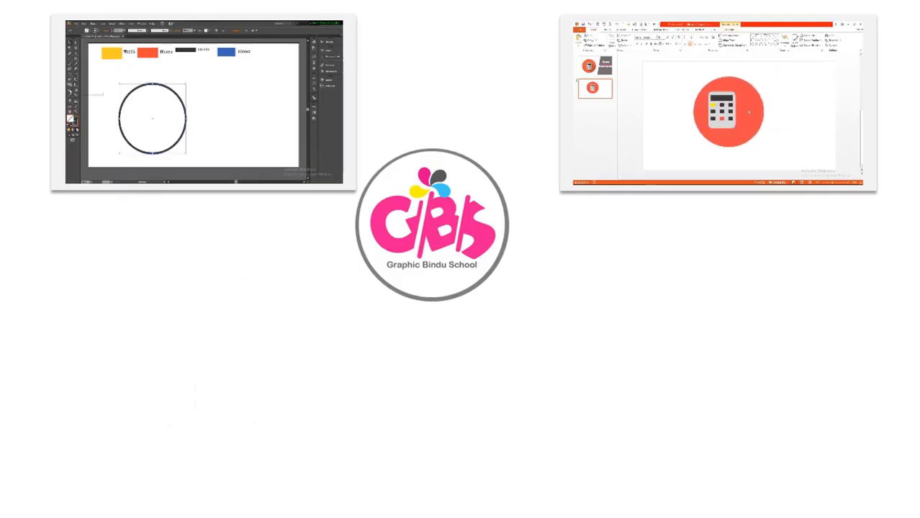